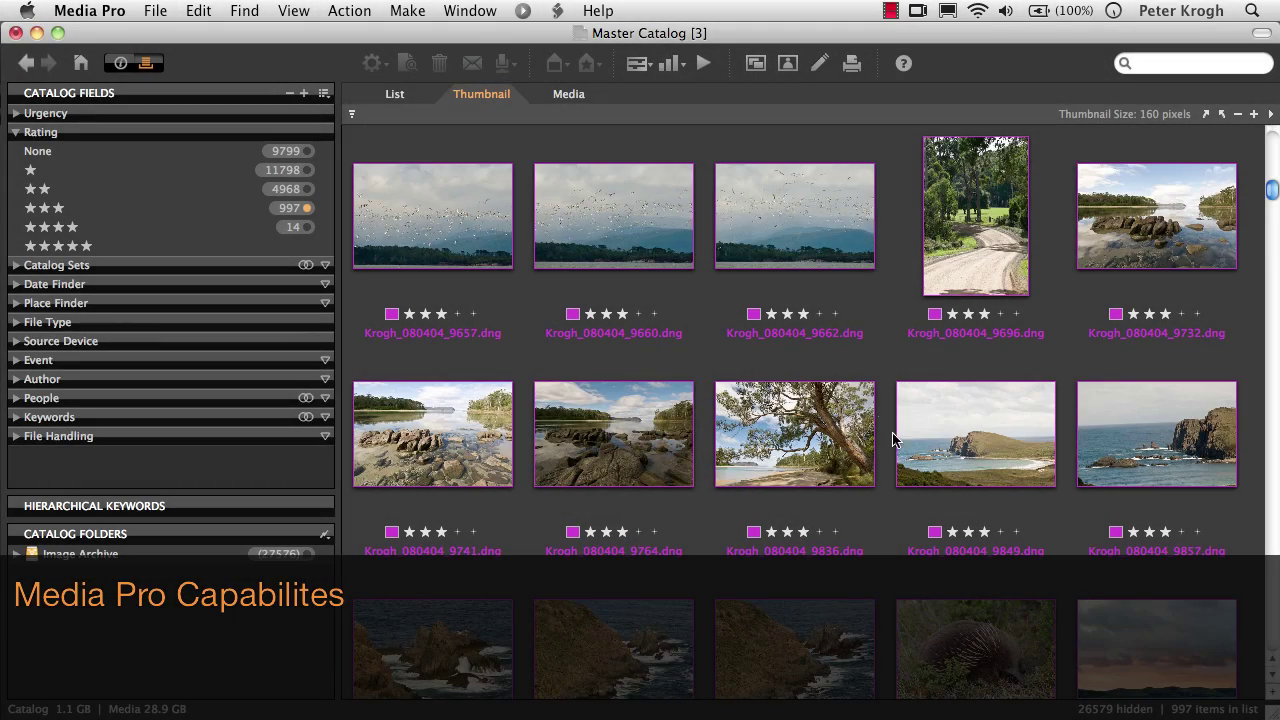
Expand Image Archive > 2007 > travel in the Capture One Library tree
scroll(895, 452, down, 15)
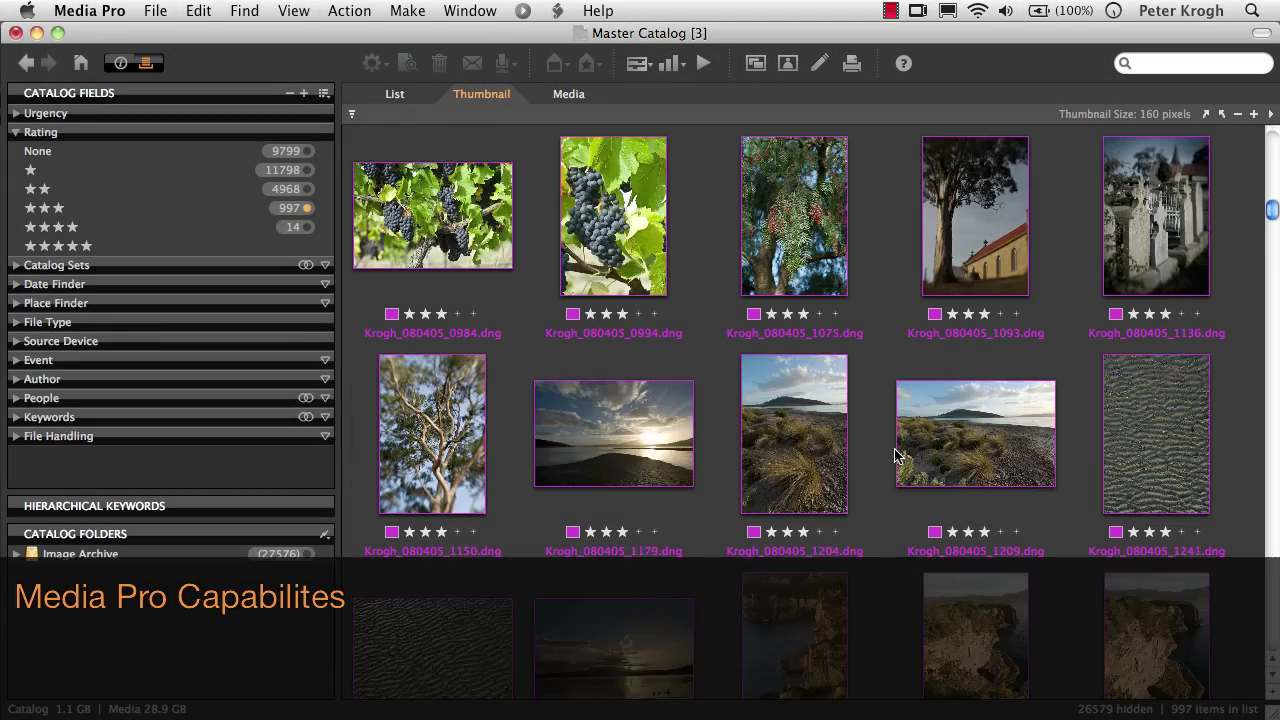
scroll(895, 455, down, 15)
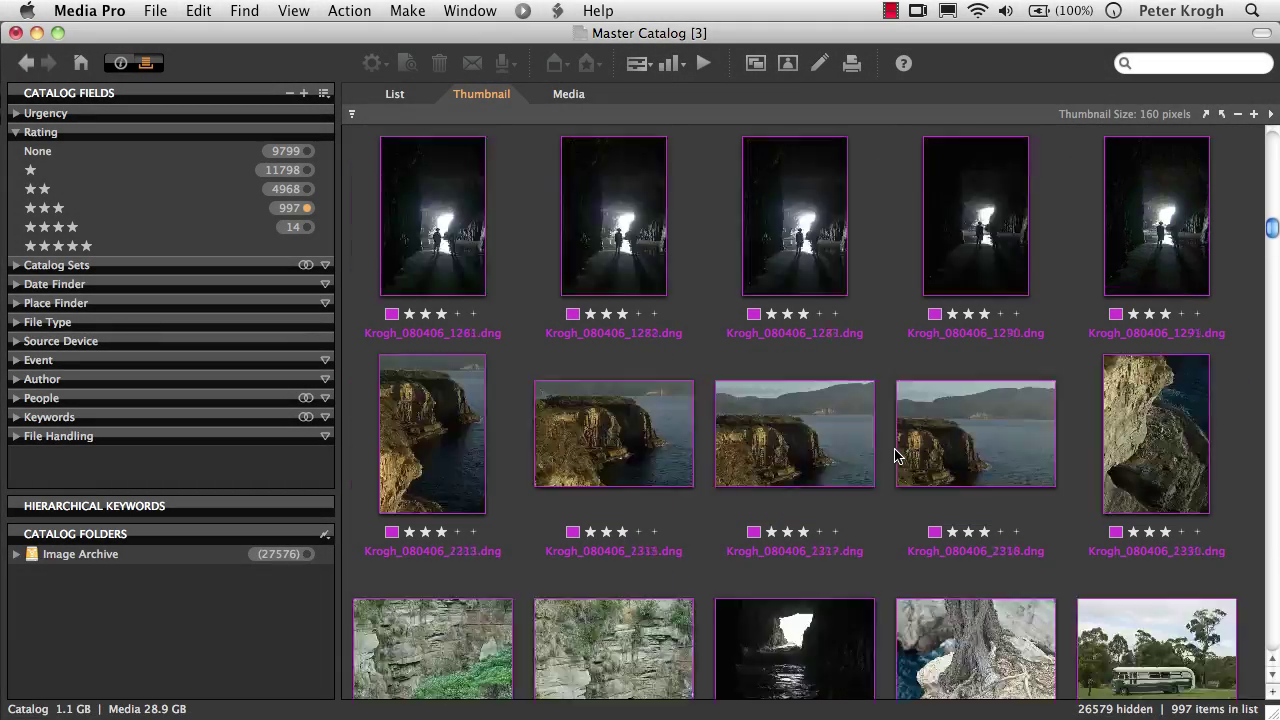
scroll(895, 455, down, 15)
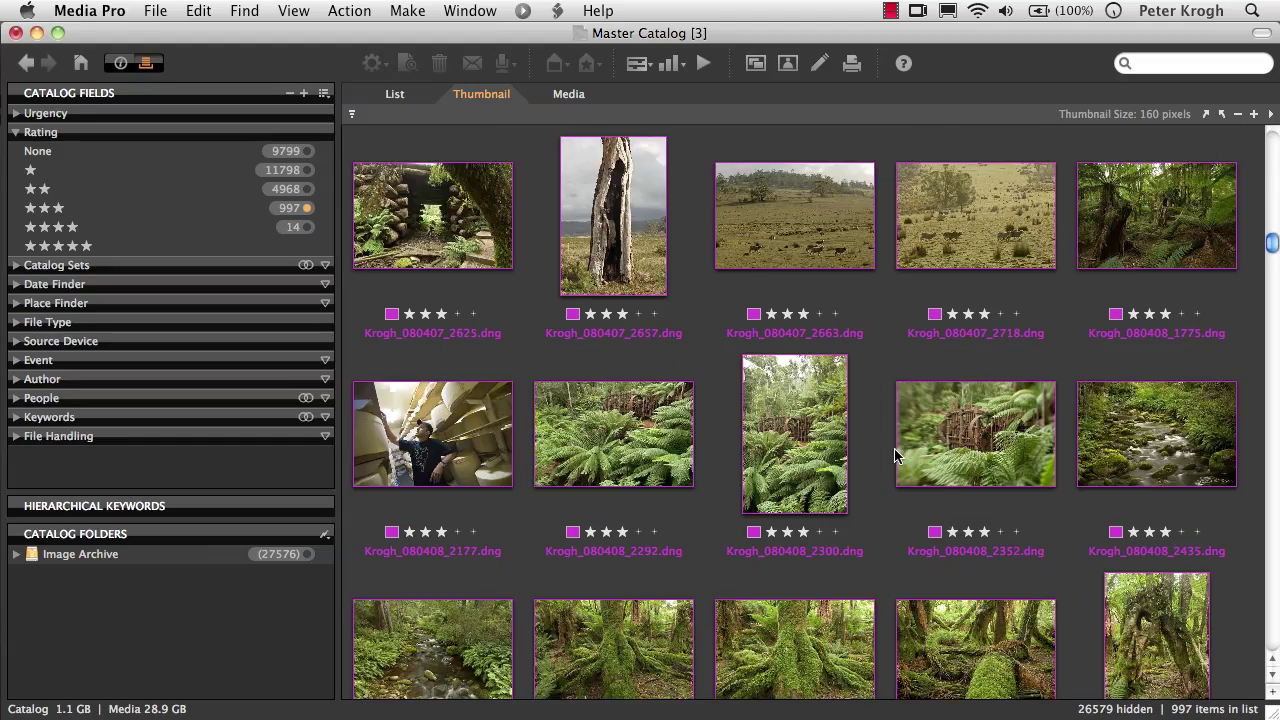
scroll(895, 455, down, 10)
scroll(895, 455, down, 2)
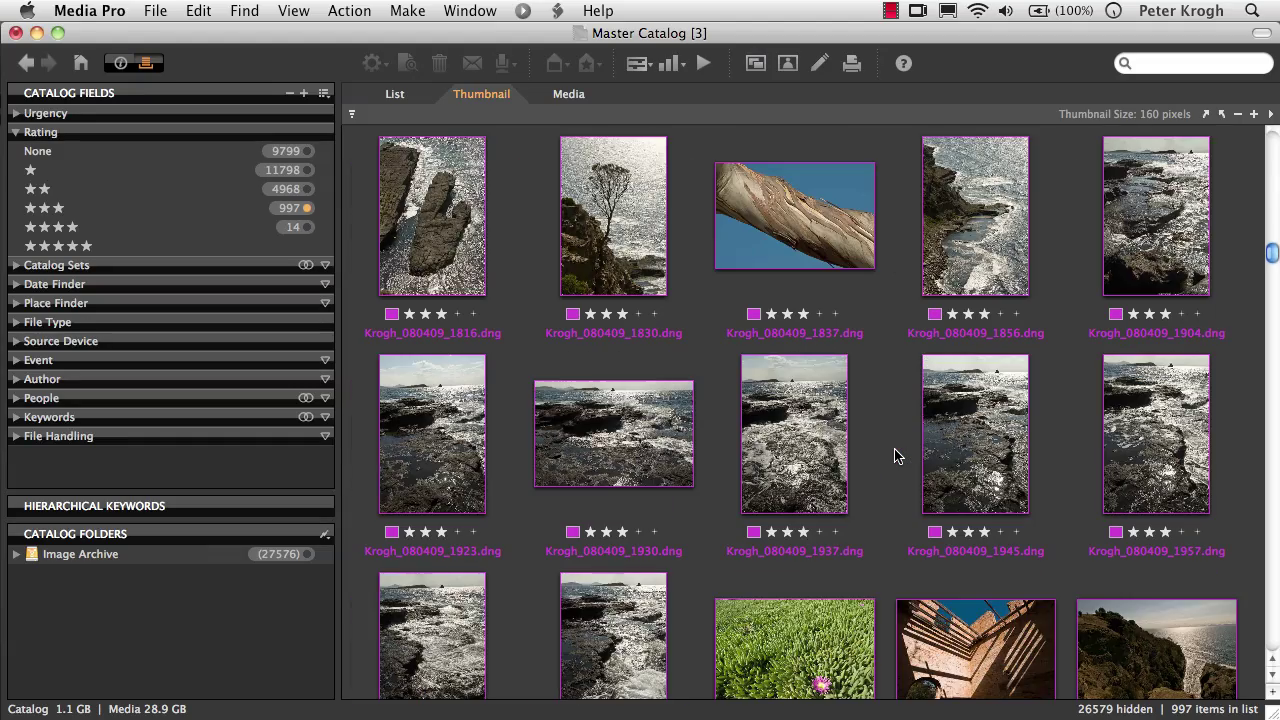
scroll(895, 455, down, 8)
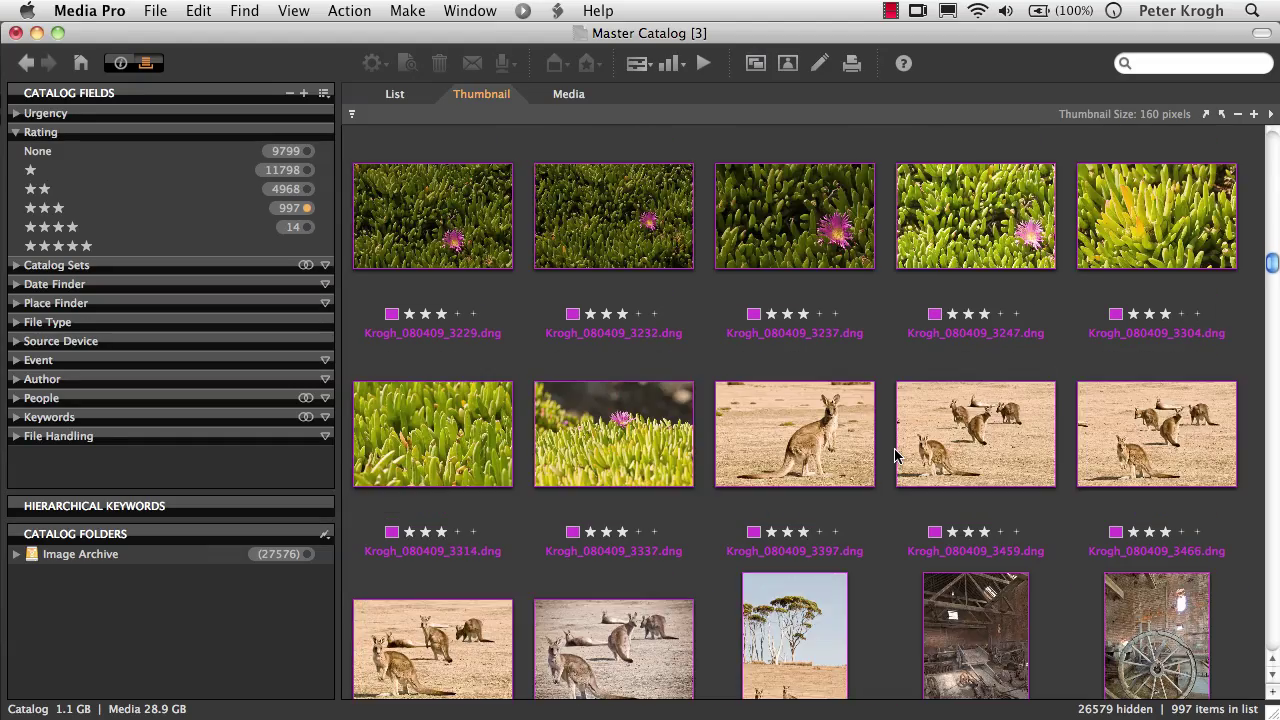
scroll(895, 455, down, 12)
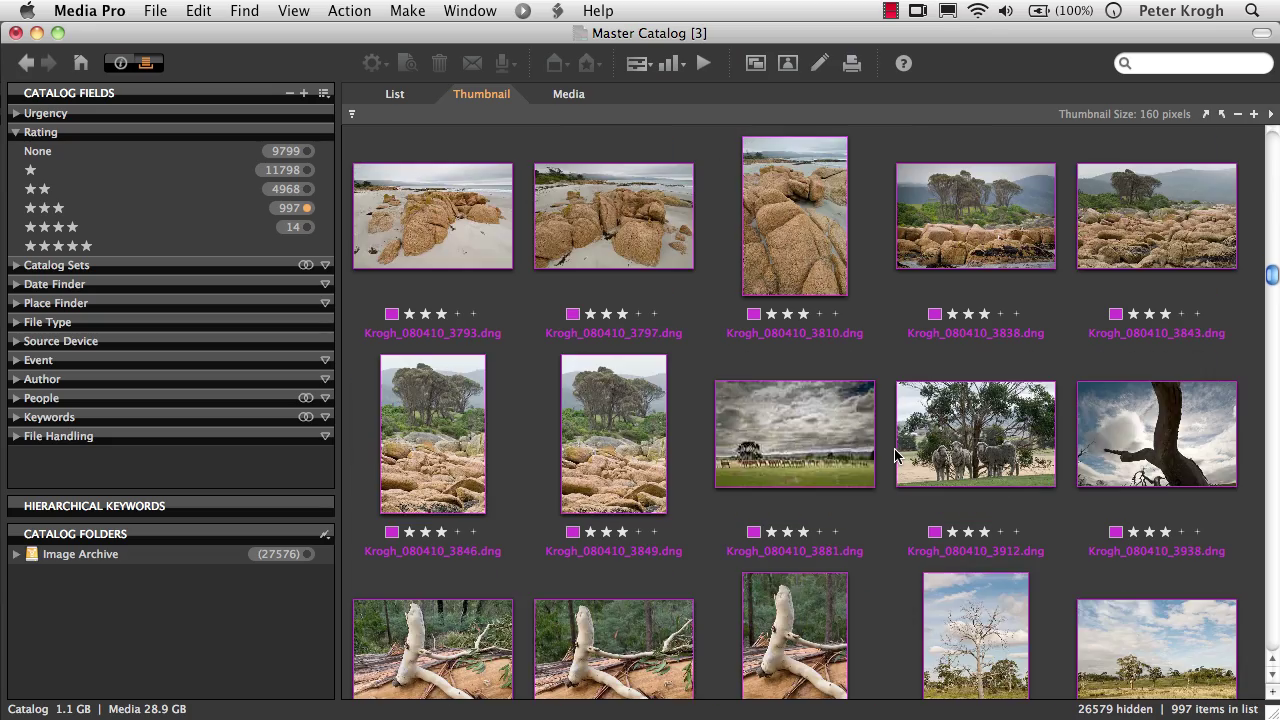
scroll(895, 455, down, 5)
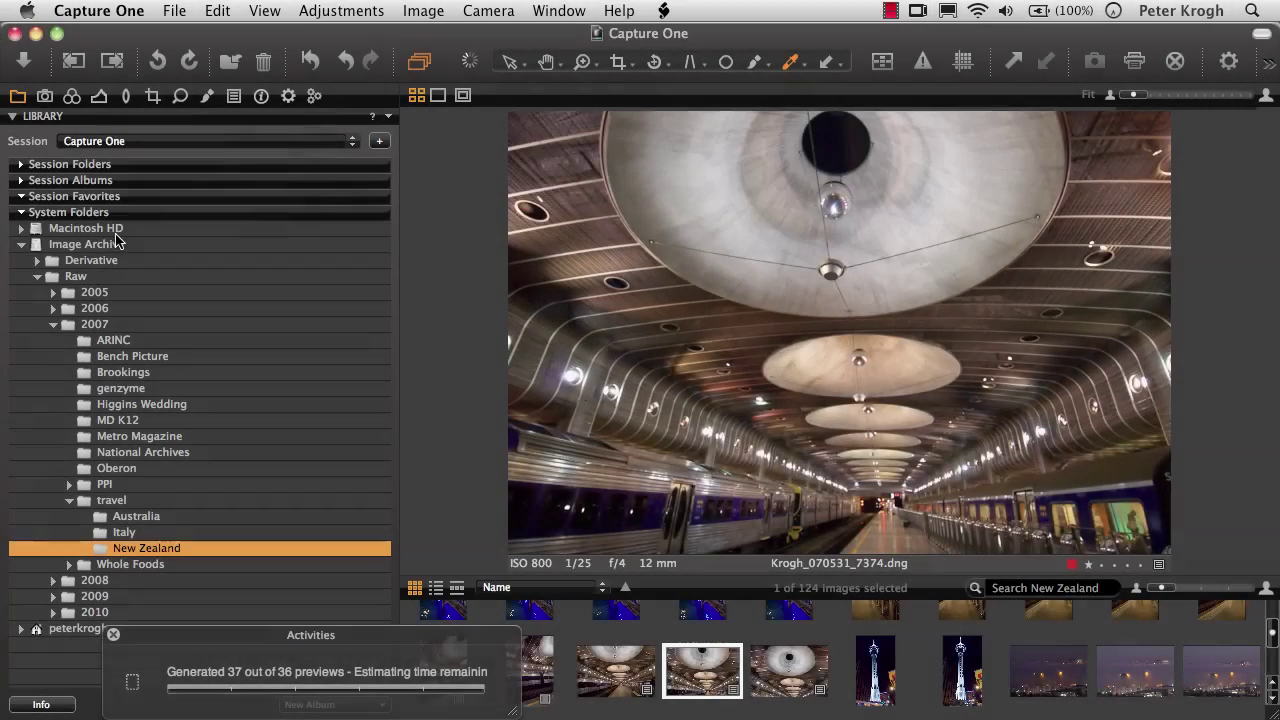
click(117, 242)
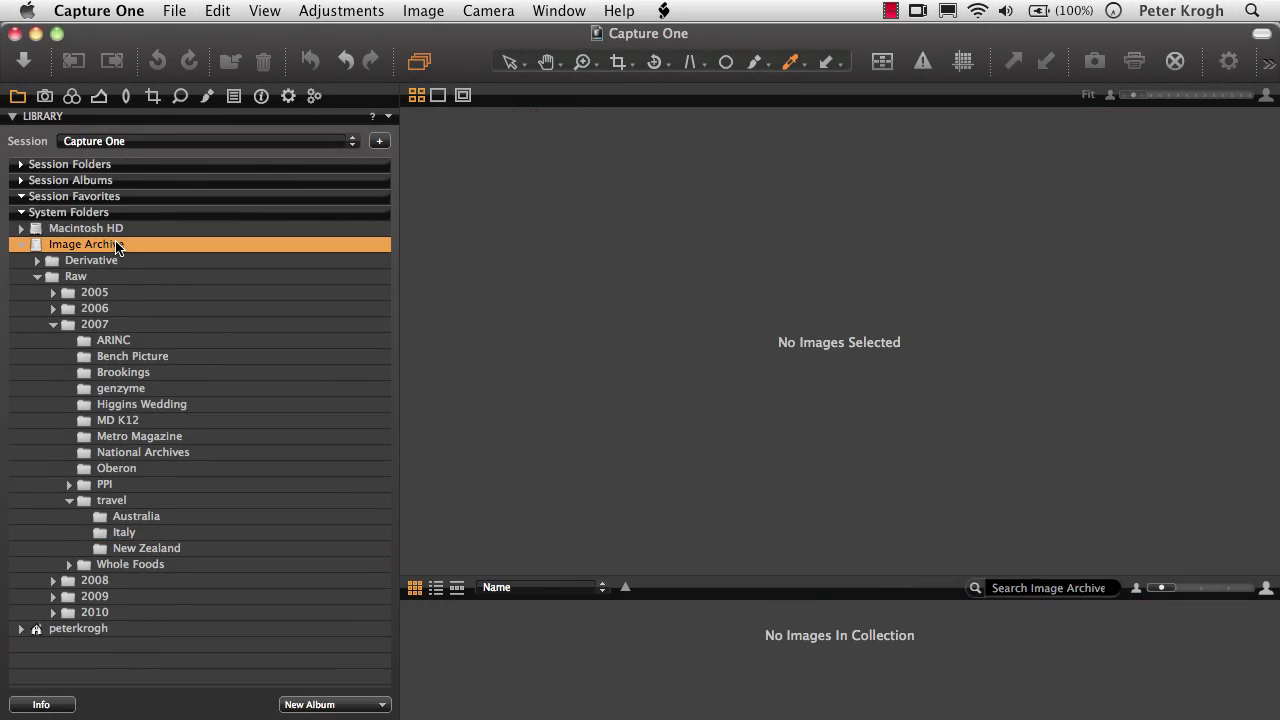
click(101, 325)
click(113, 502)
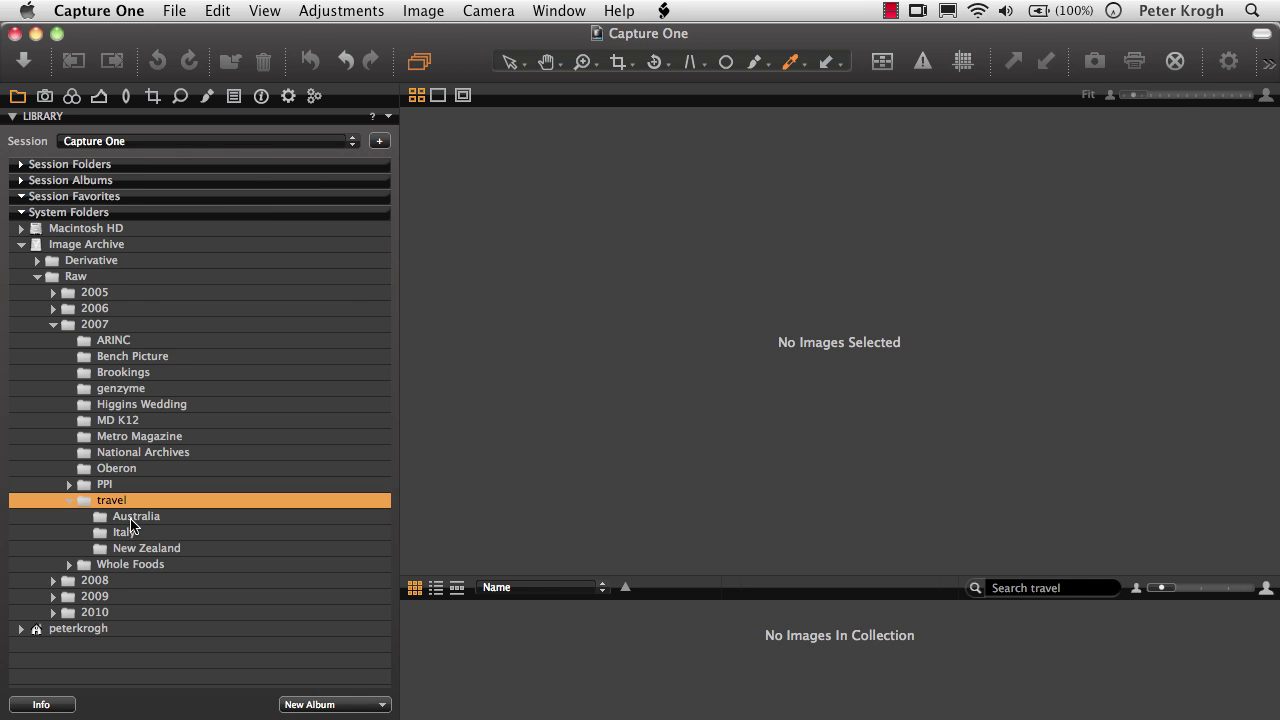
View the Australia, Italy and New Zealand folders, then switch to Macintosh HD
click(131, 517)
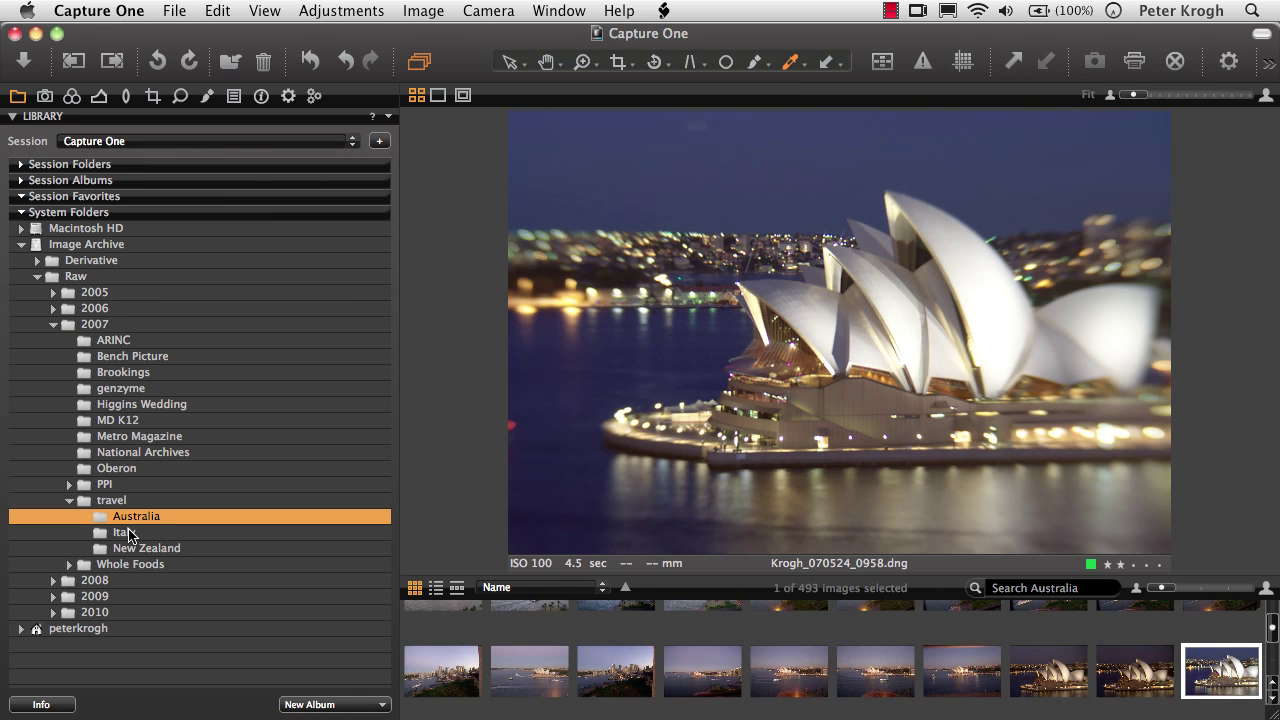
click(129, 533)
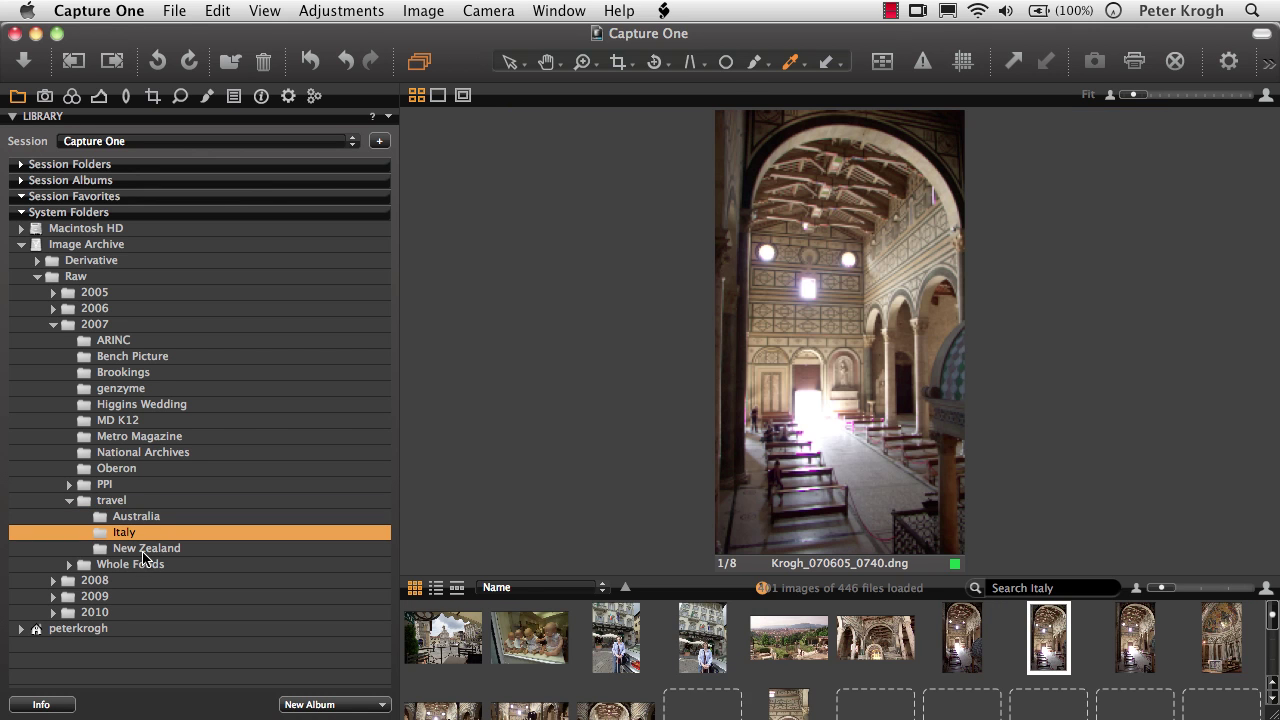
click(144, 552)
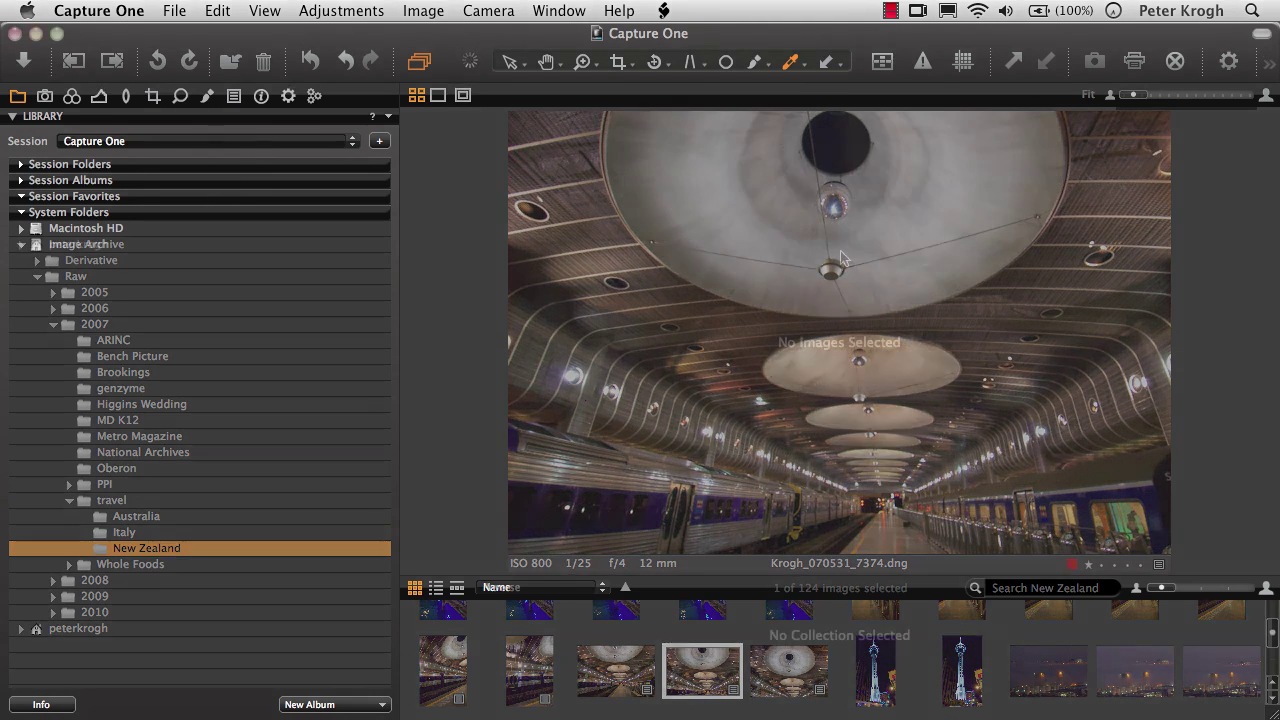
click(82, 230)
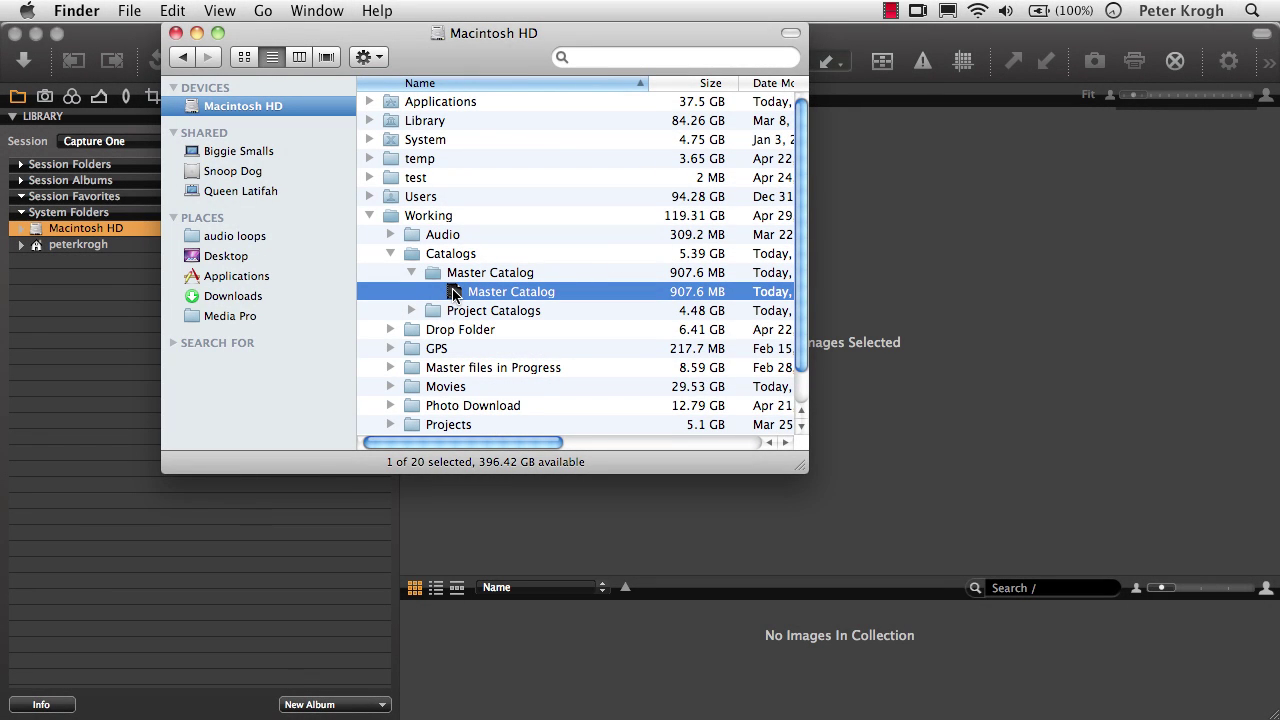
Open Master Catalog in Media Pro and select the Image Archive catalog folder to show all images
double_click(453, 291)
scroll(671, 265, up, 10)
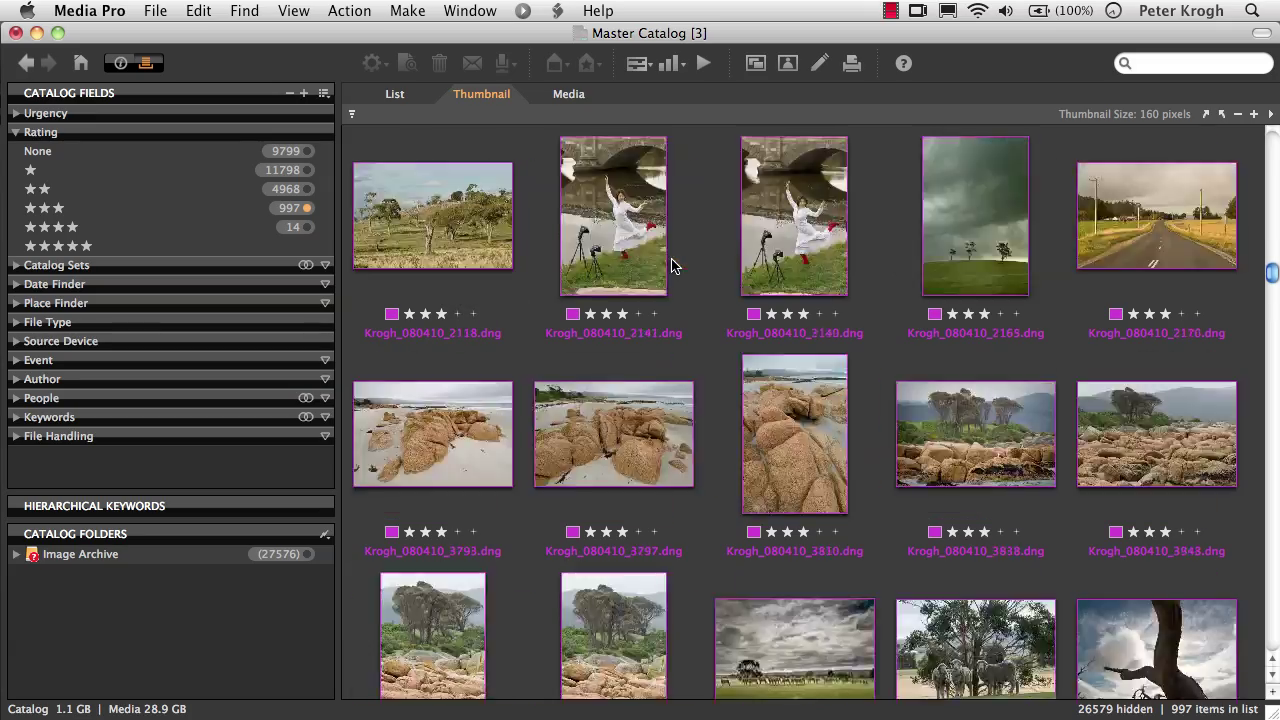
scroll(671, 265, up, 8)
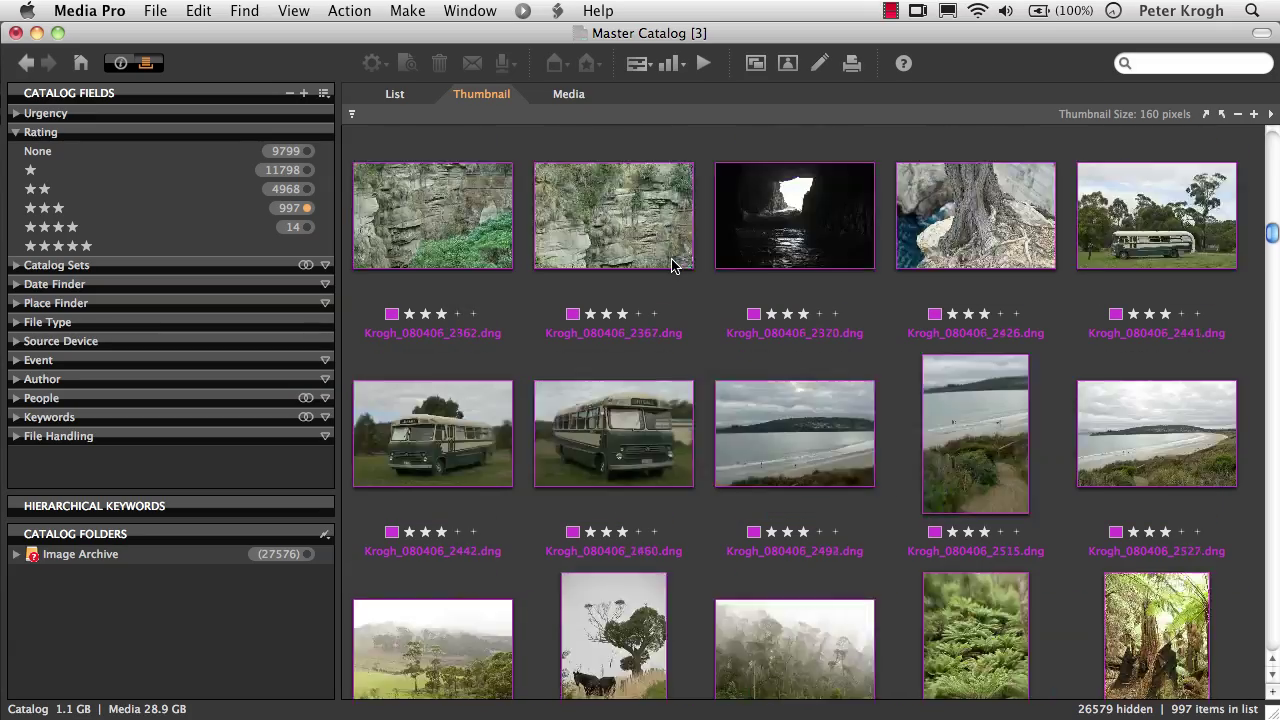
scroll(671, 265, up, 8)
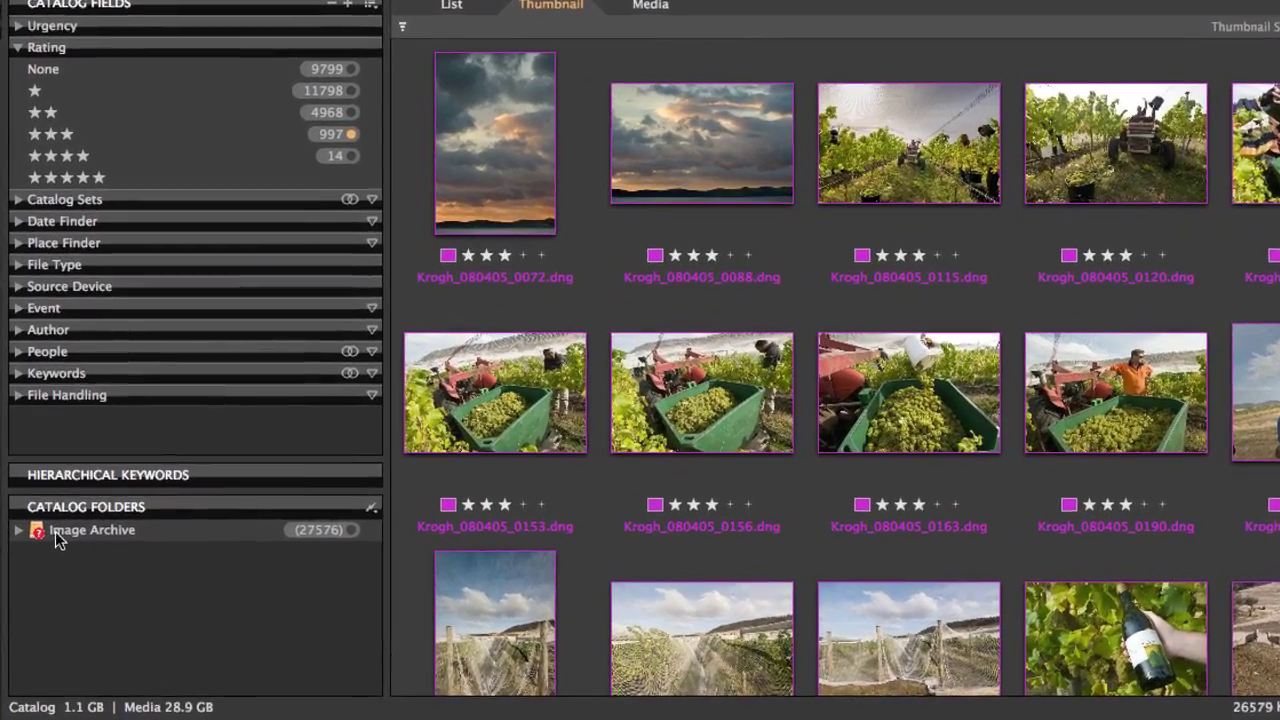
click(56, 540)
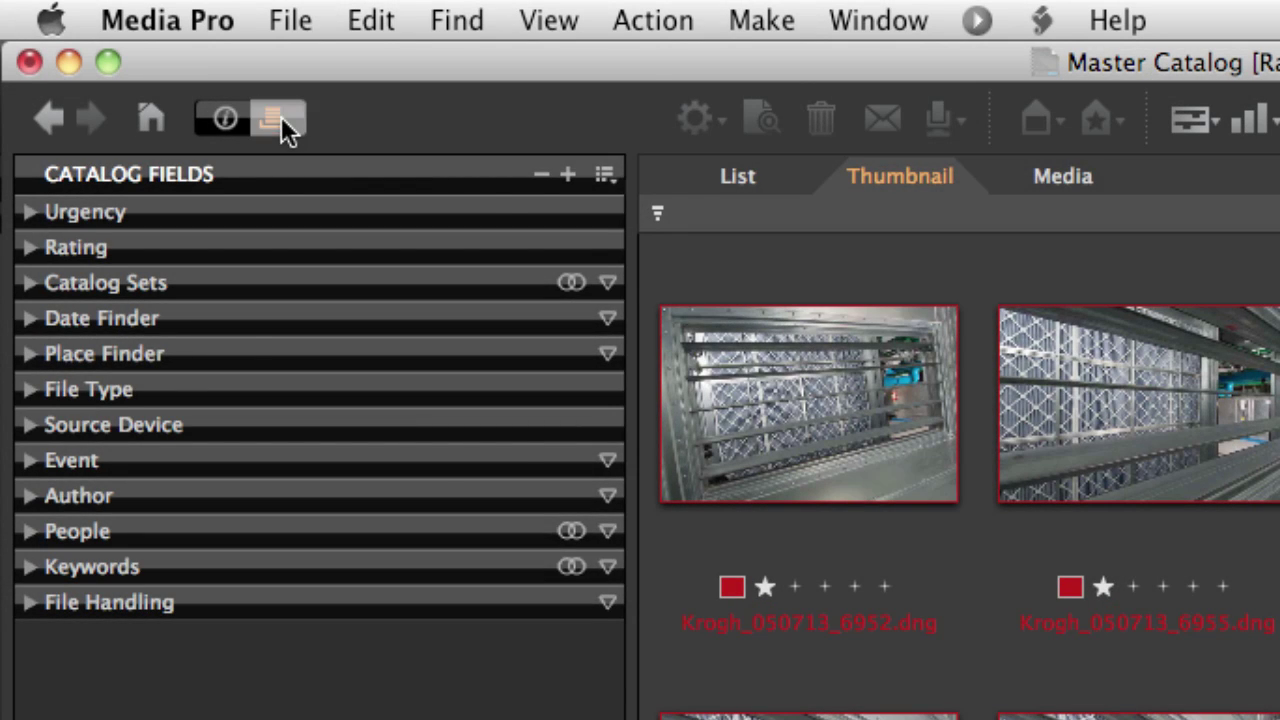
Hide and restore the side panels twice
click(281, 116)
click(281, 116)
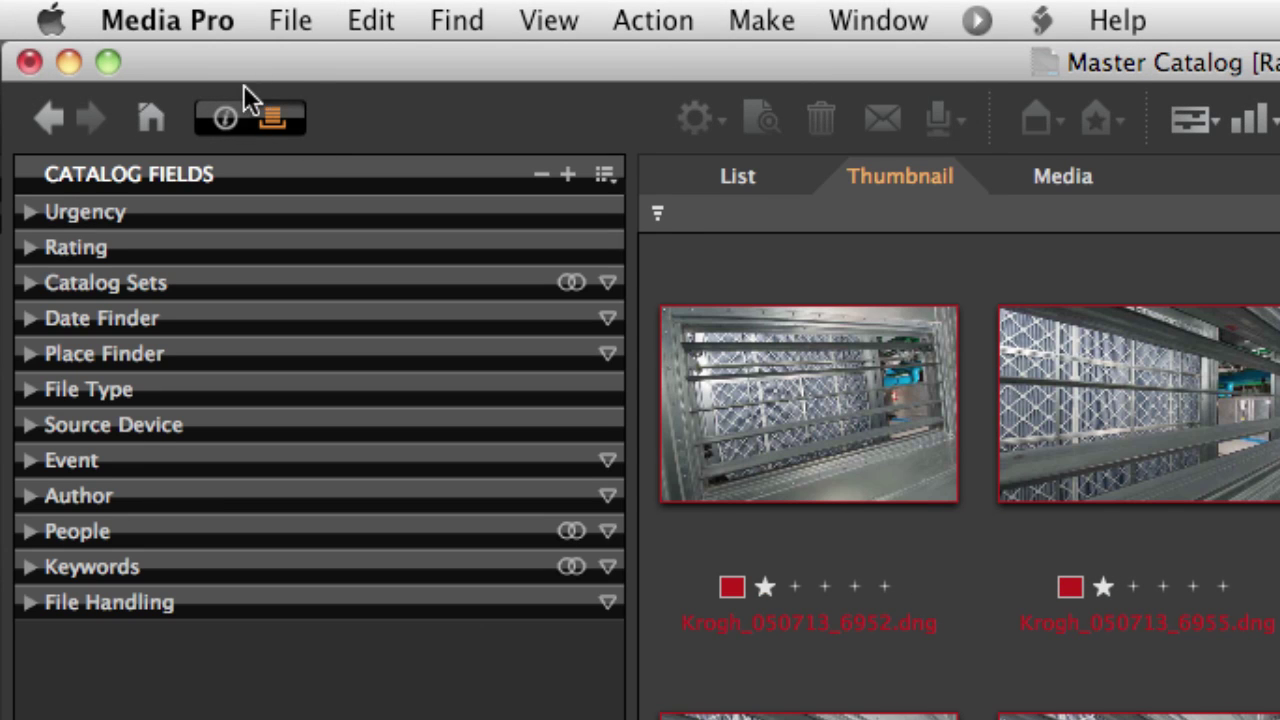
click(277, 118)
click(277, 118)
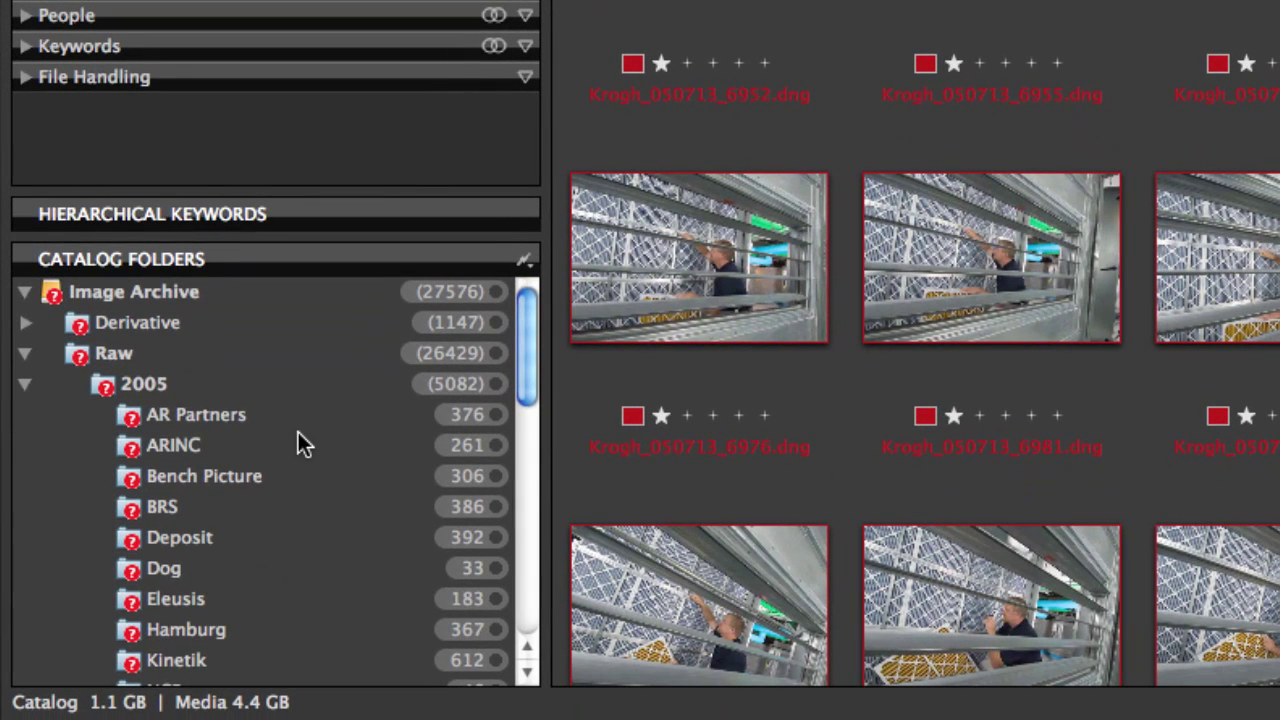
Preview the Deposit, Dog, Eleusis and Hamburg folders' photos in turn
scroll(300, 497, down, 1)
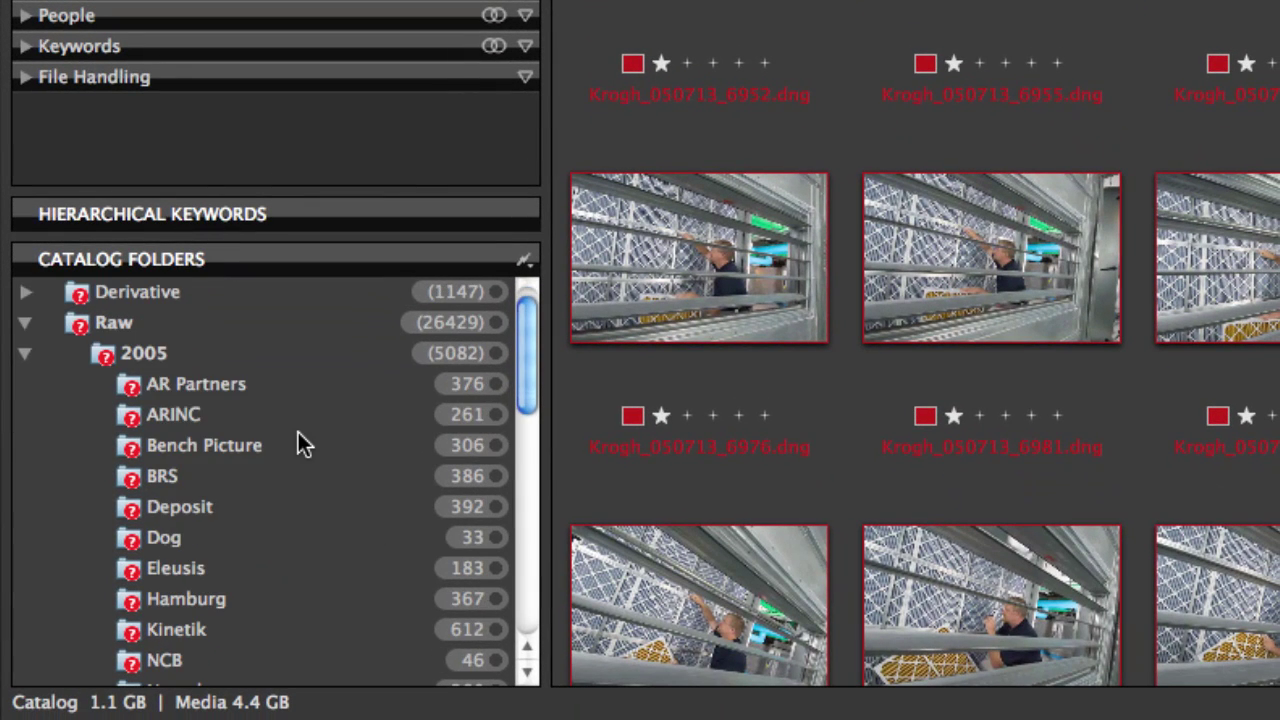
click(494, 507)
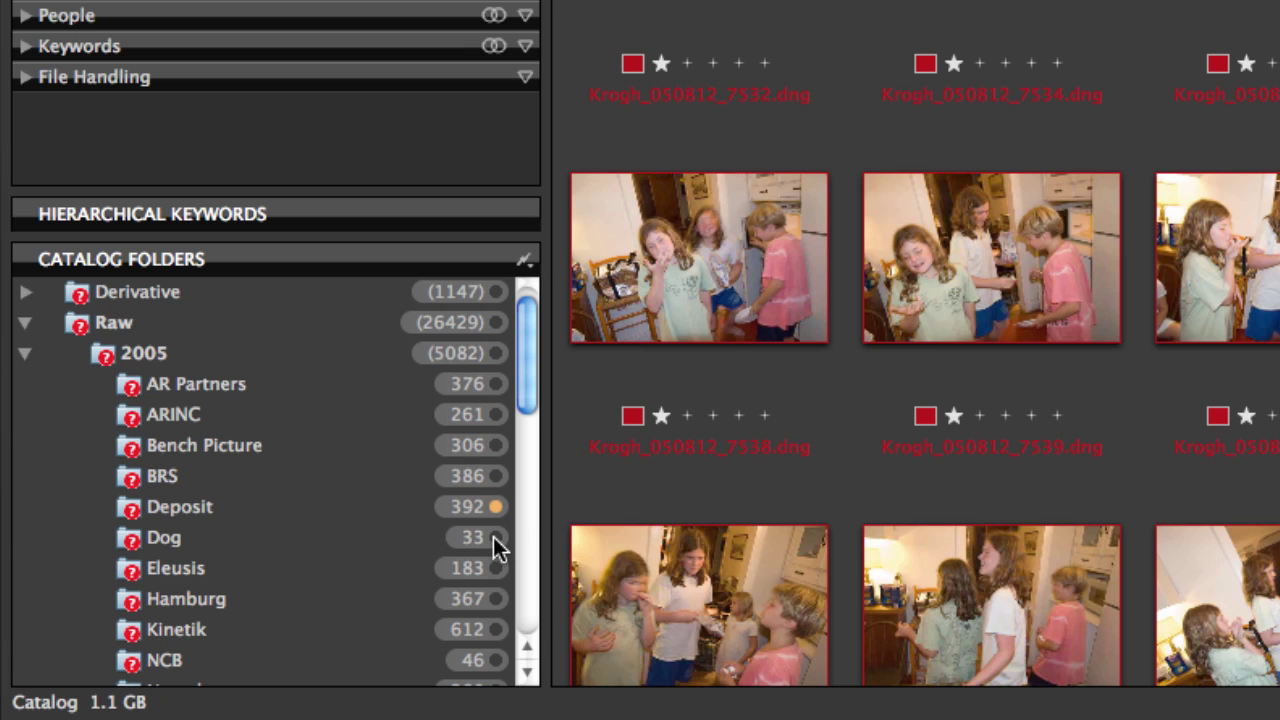
click(493, 537)
click(495, 568)
click(495, 598)
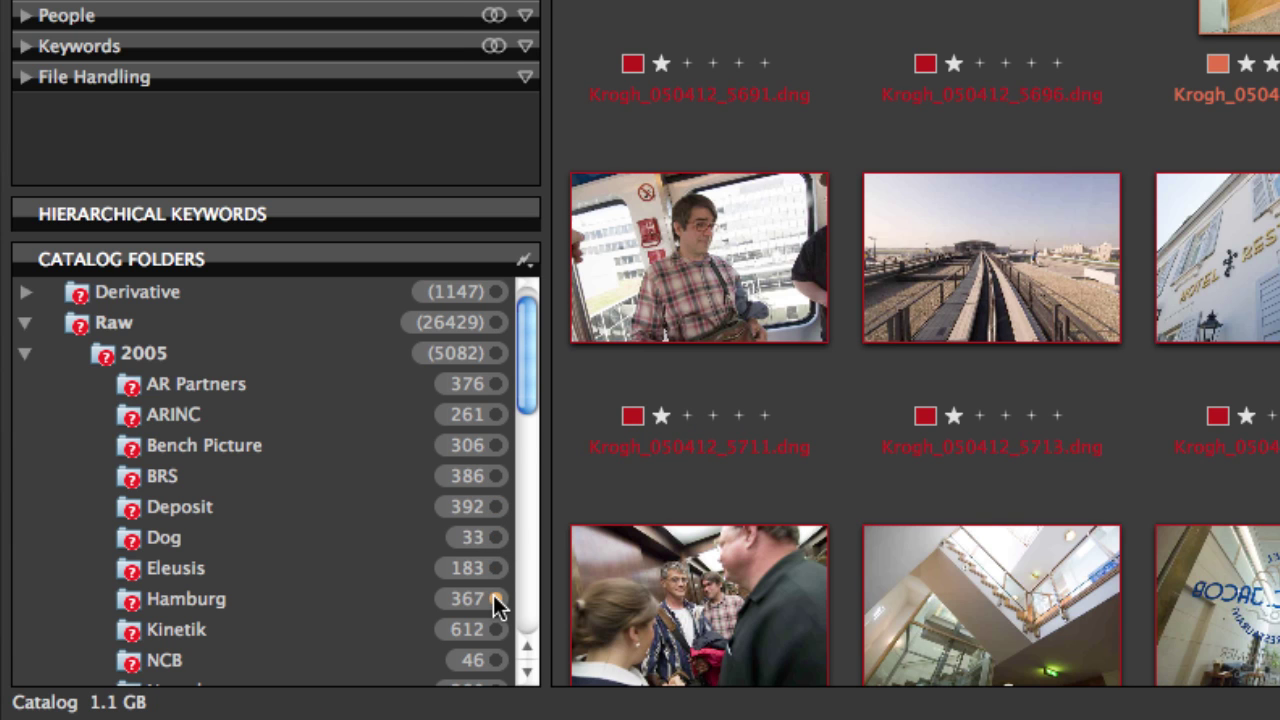
Preview the Kinetik, NCB, Nextel, Oberon, Protest and Radigan folders, ending on Radigan
scroll(447, 590, down, 4)
click(495, 507)
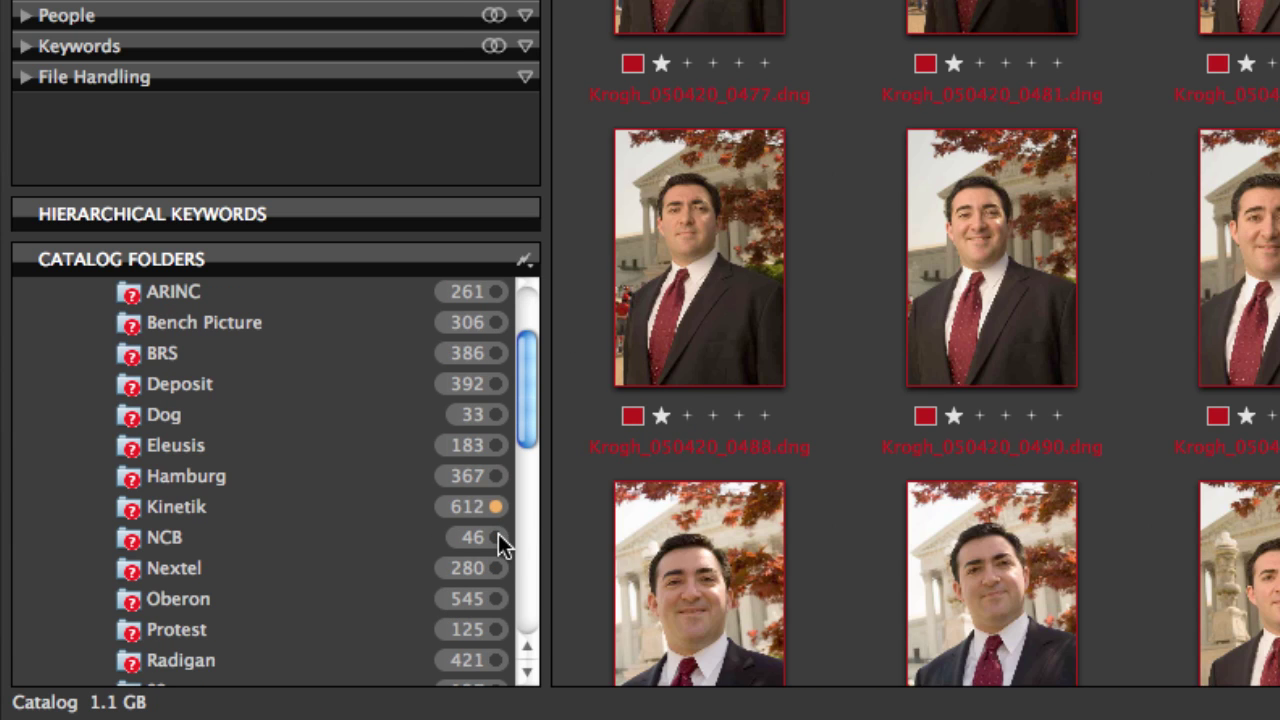
click(497, 537)
click(495, 568)
click(495, 598)
scroll(480, 595, down, 2)
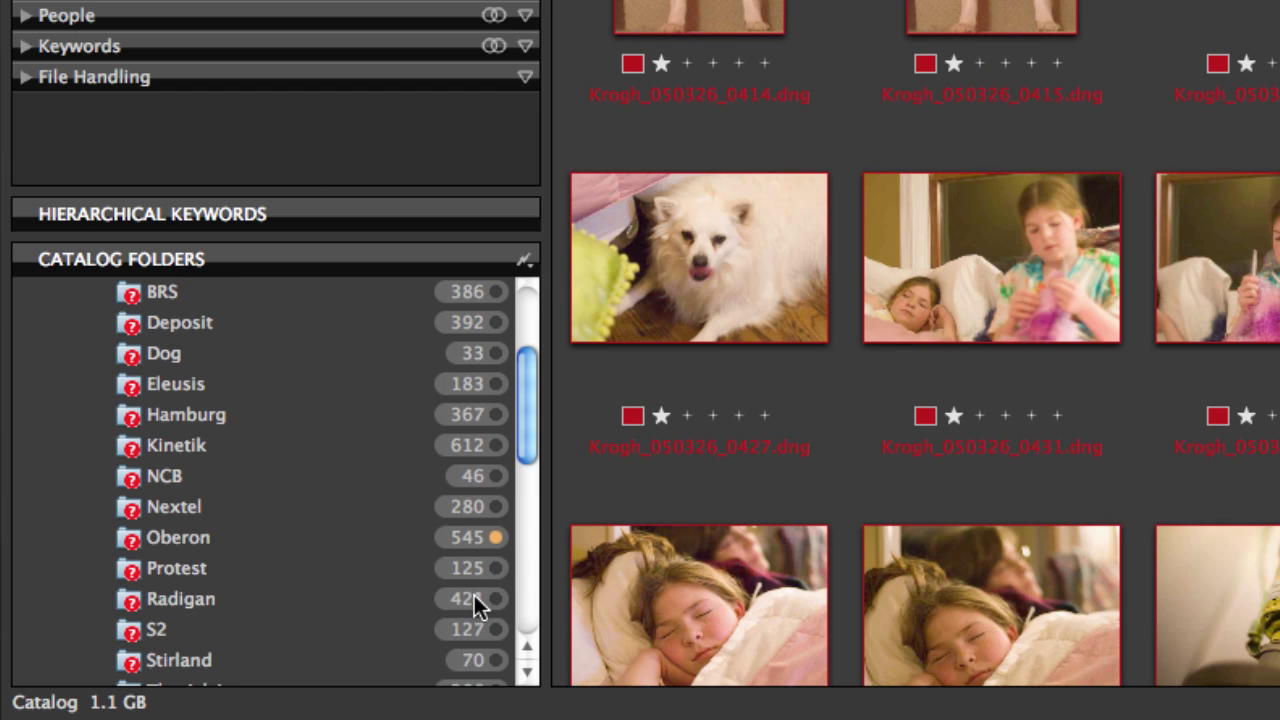
click(496, 568)
click(496, 599)
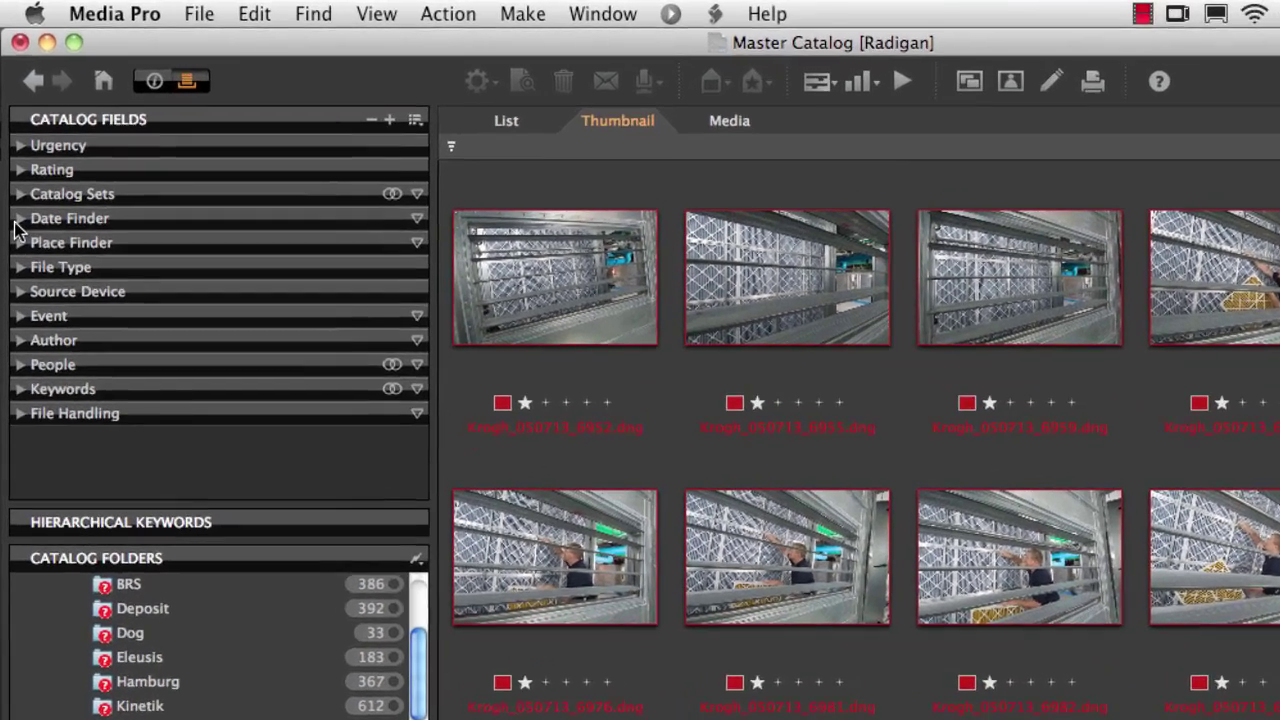
Browse 2008 photos by date: Saturday 19, Sunday 20, Friday 25, then February
click(15, 172)
click(24, 385)
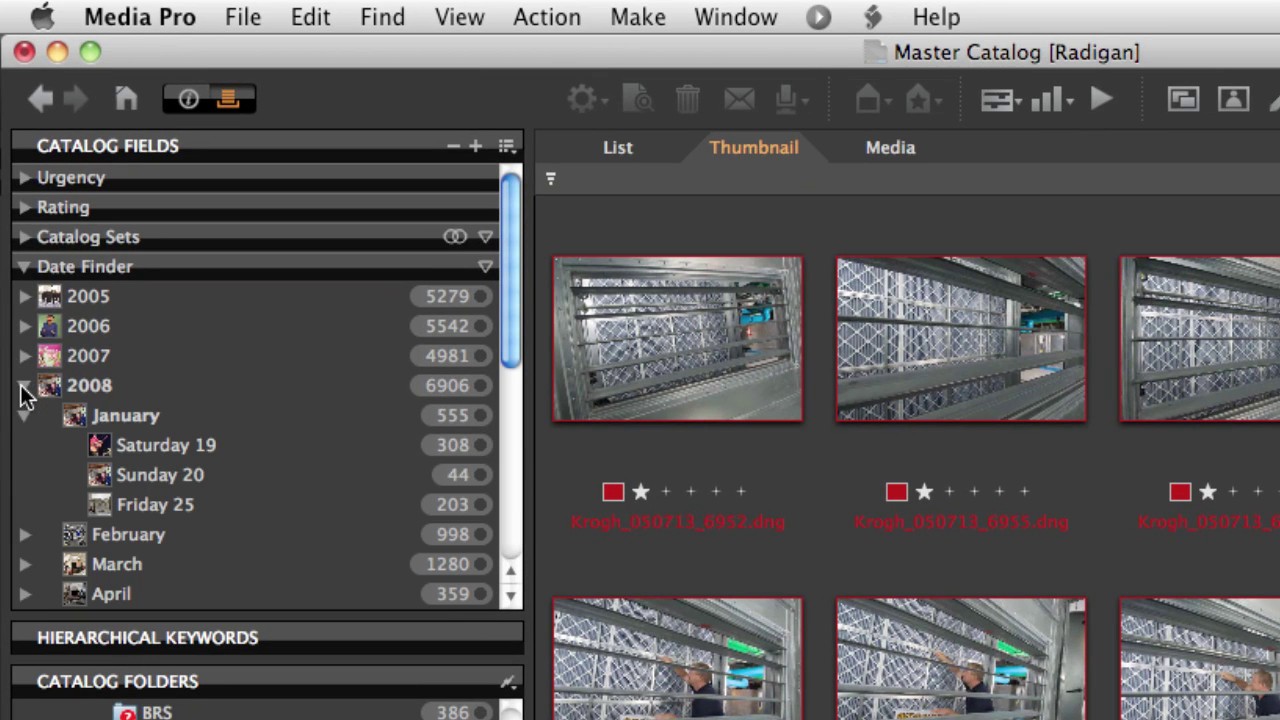
click(479, 445)
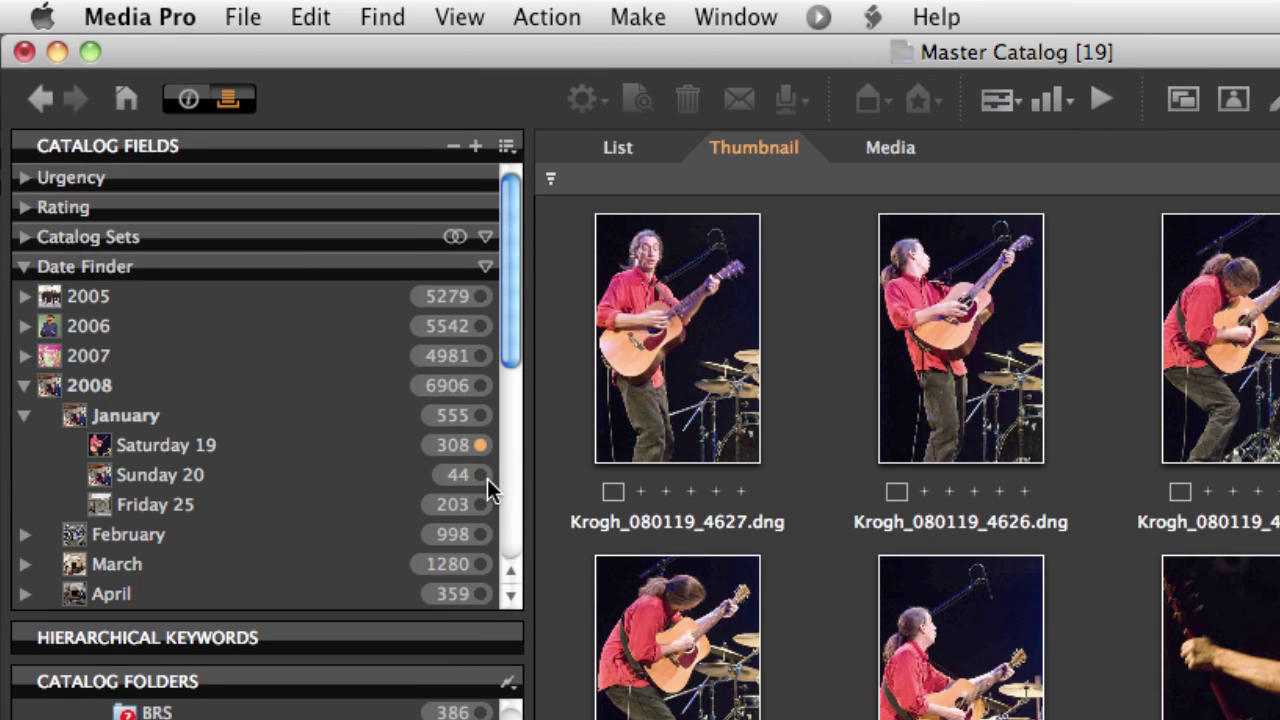
click(482, 475)
click(480, 505)
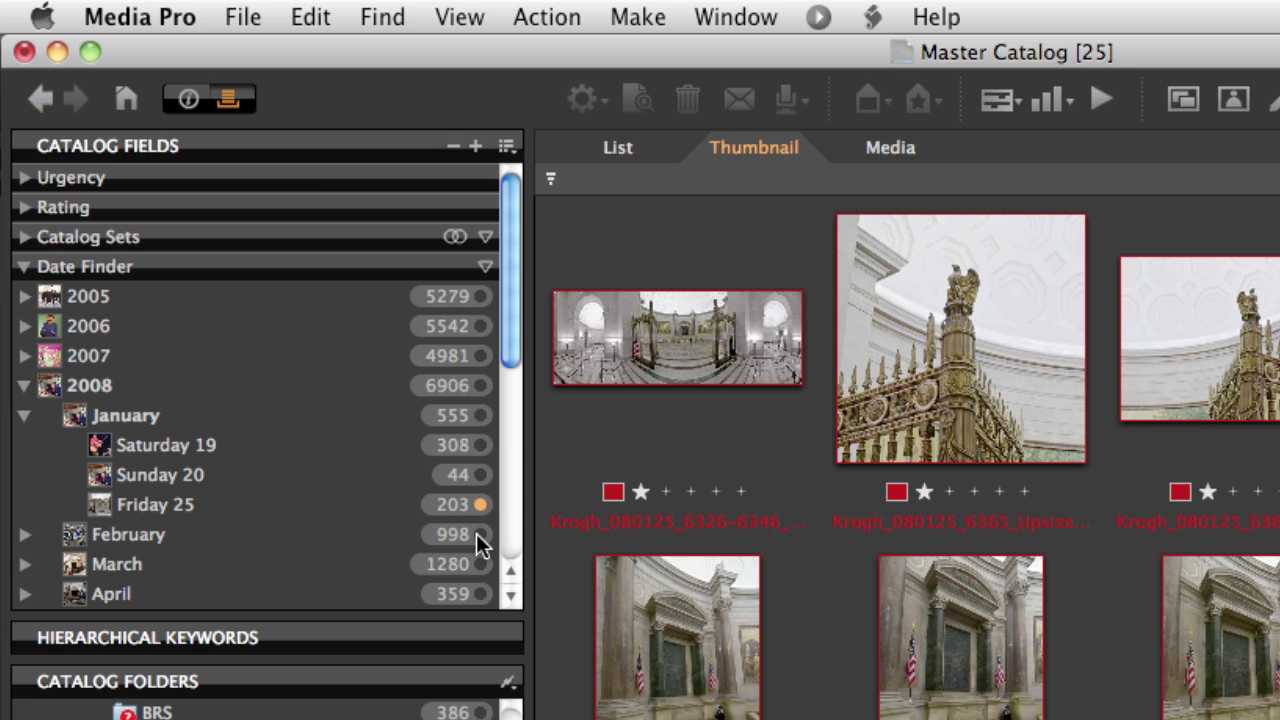
click(480, 534)
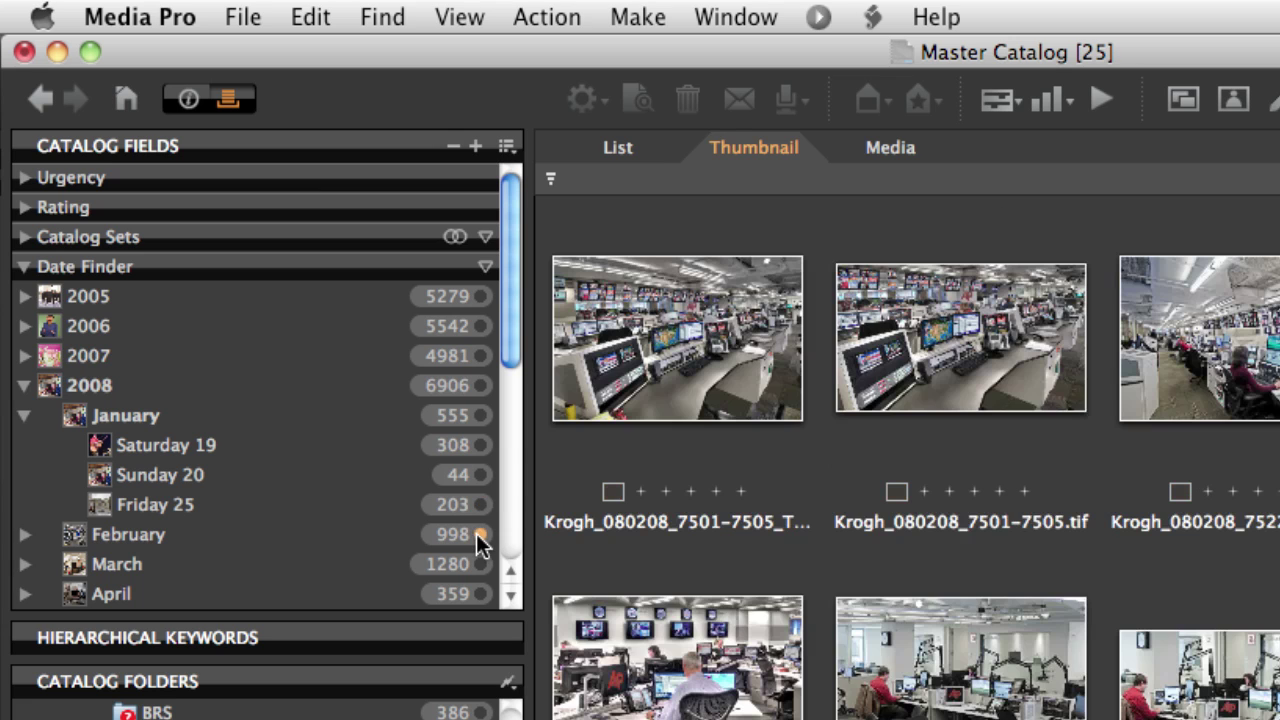
Collapse the Date Finder and filter by place to Iceland, briefly sampling Italy
click(24, 415)
click(24, 385)
click(24, 266)
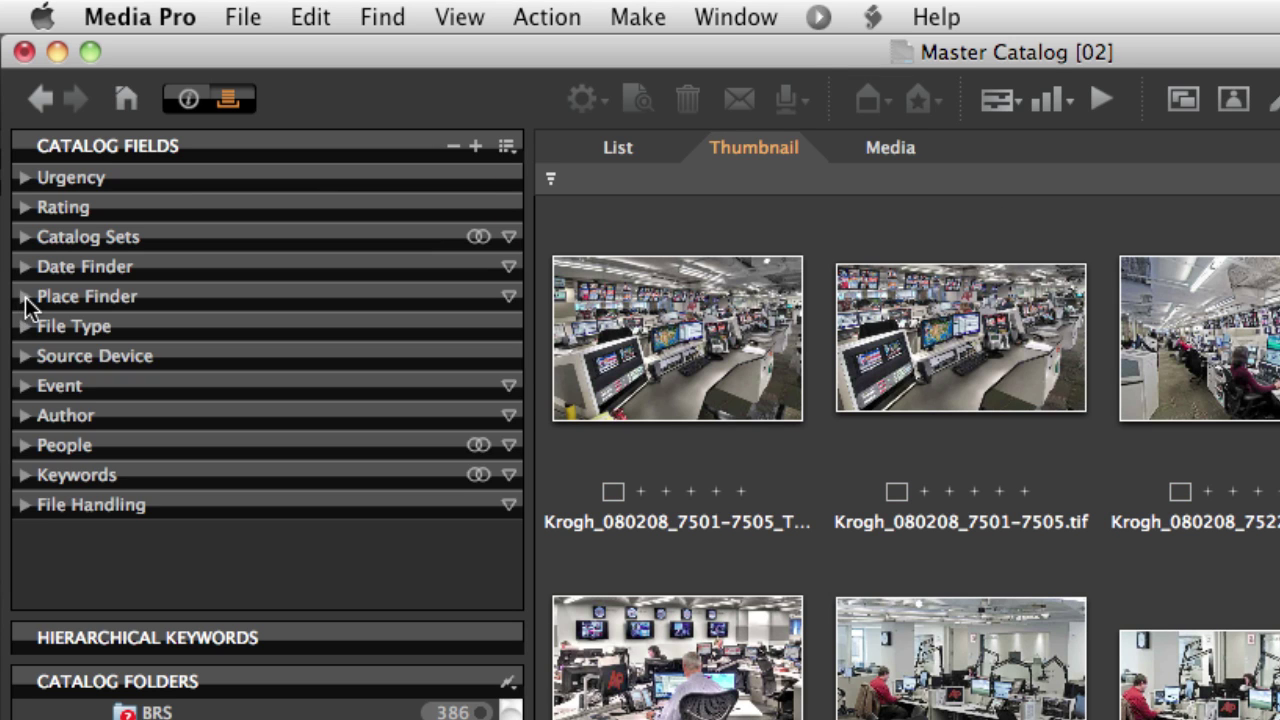
click(26, 297)
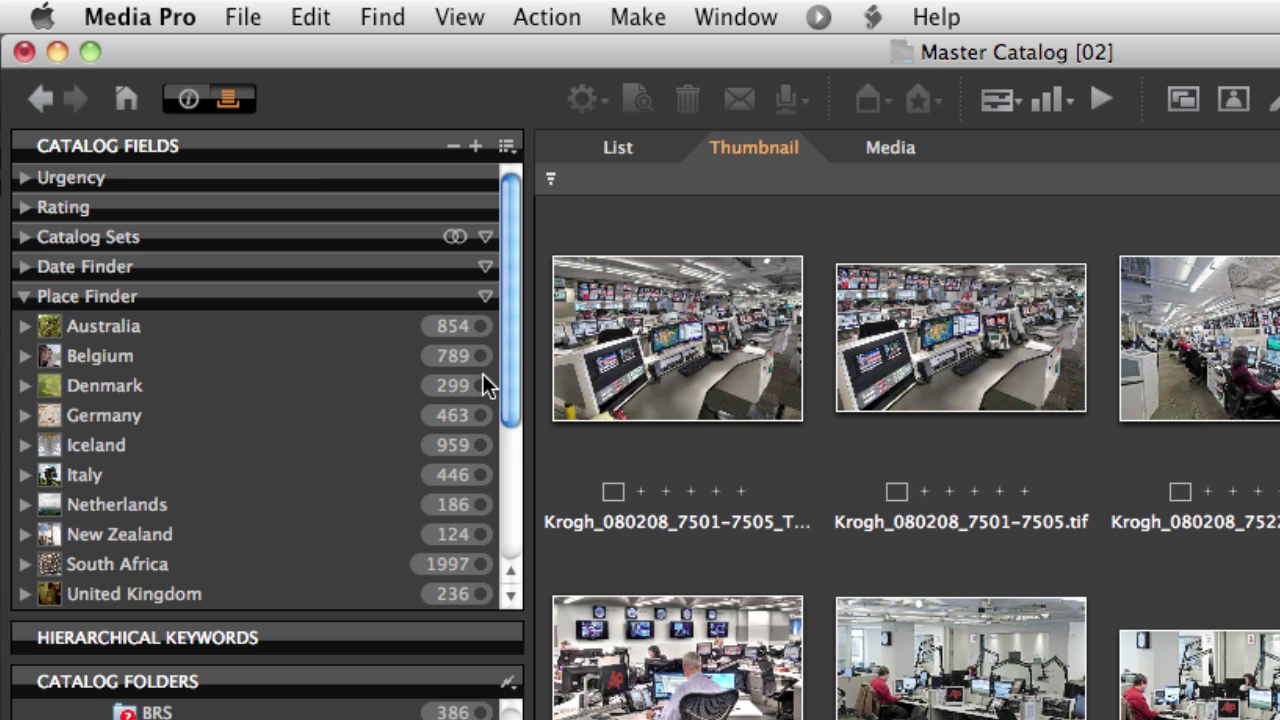
click(478, 443)
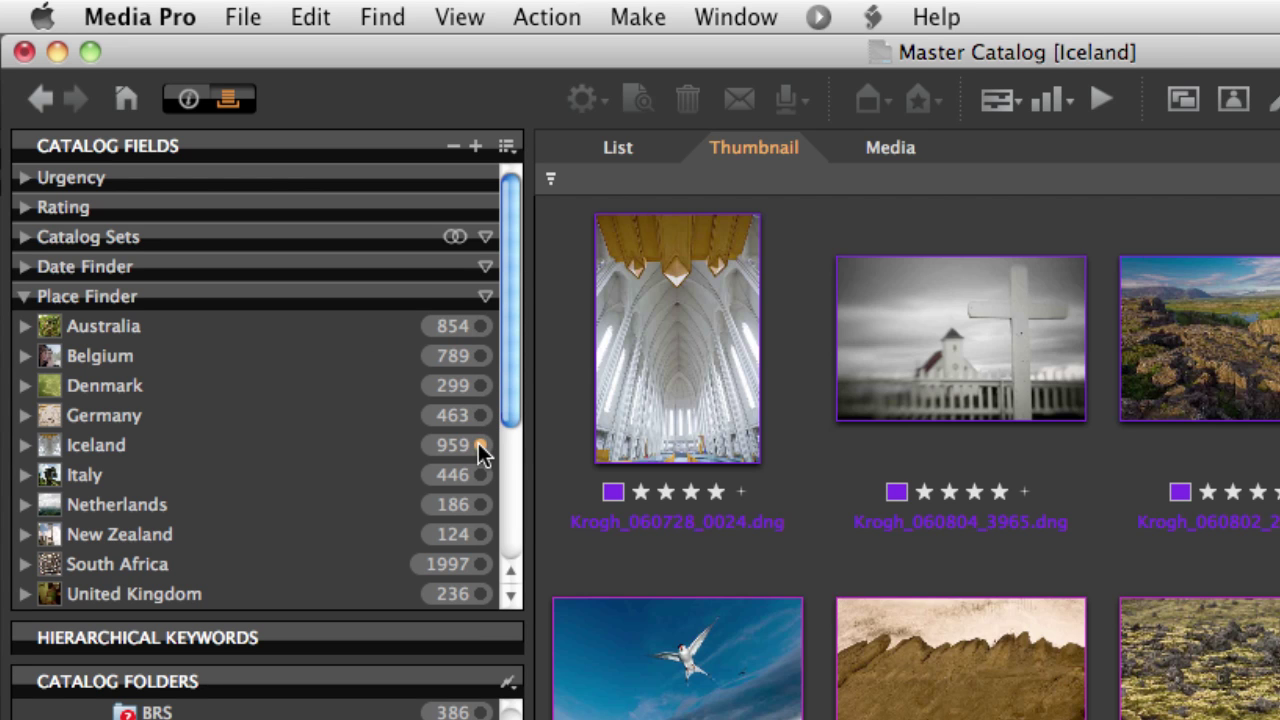
click(480, 474)
click(479, 447)
Expand Rating and filter to four-, three- and two-star photos
click(24, 208)
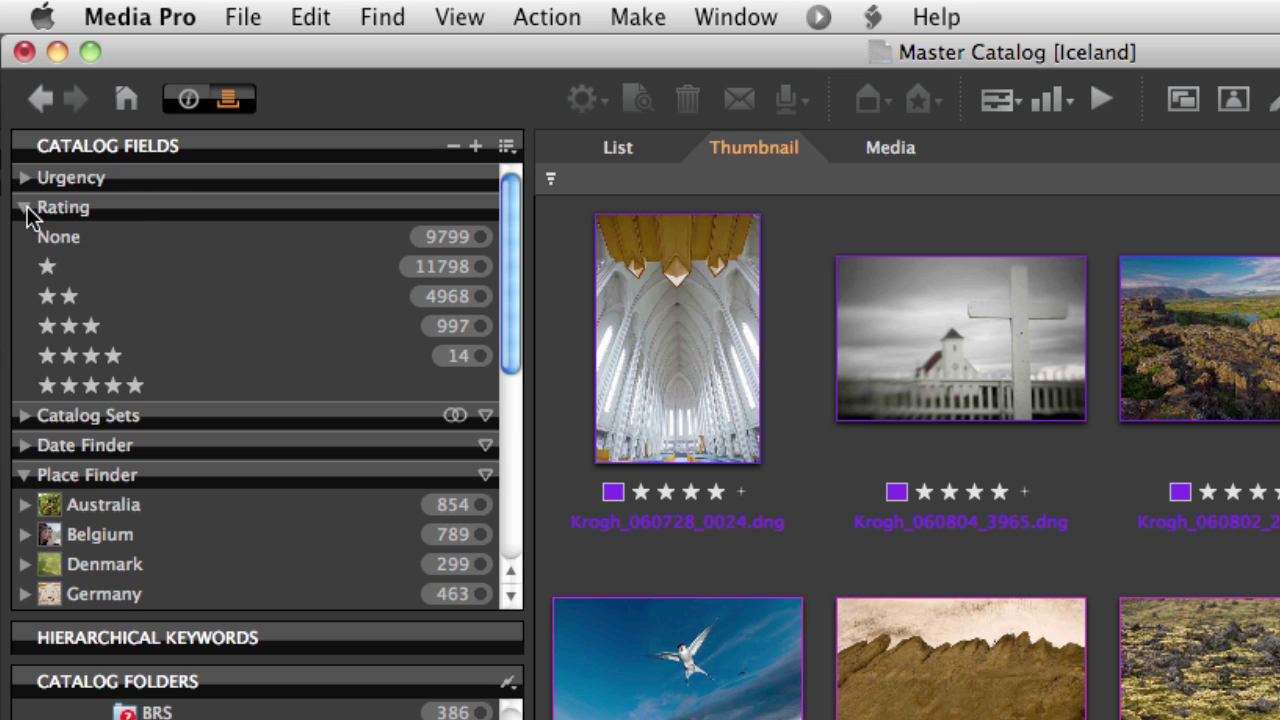
click(480, 356)
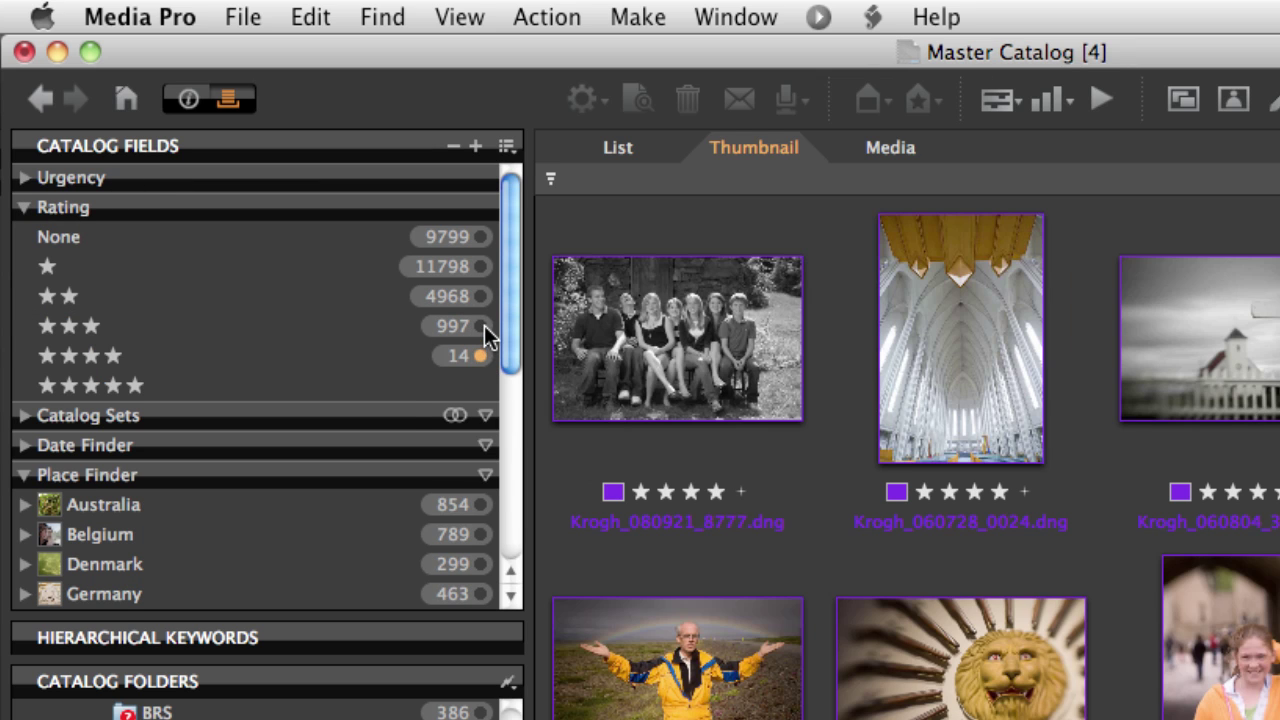
click(483, 326)
click(481, 297)
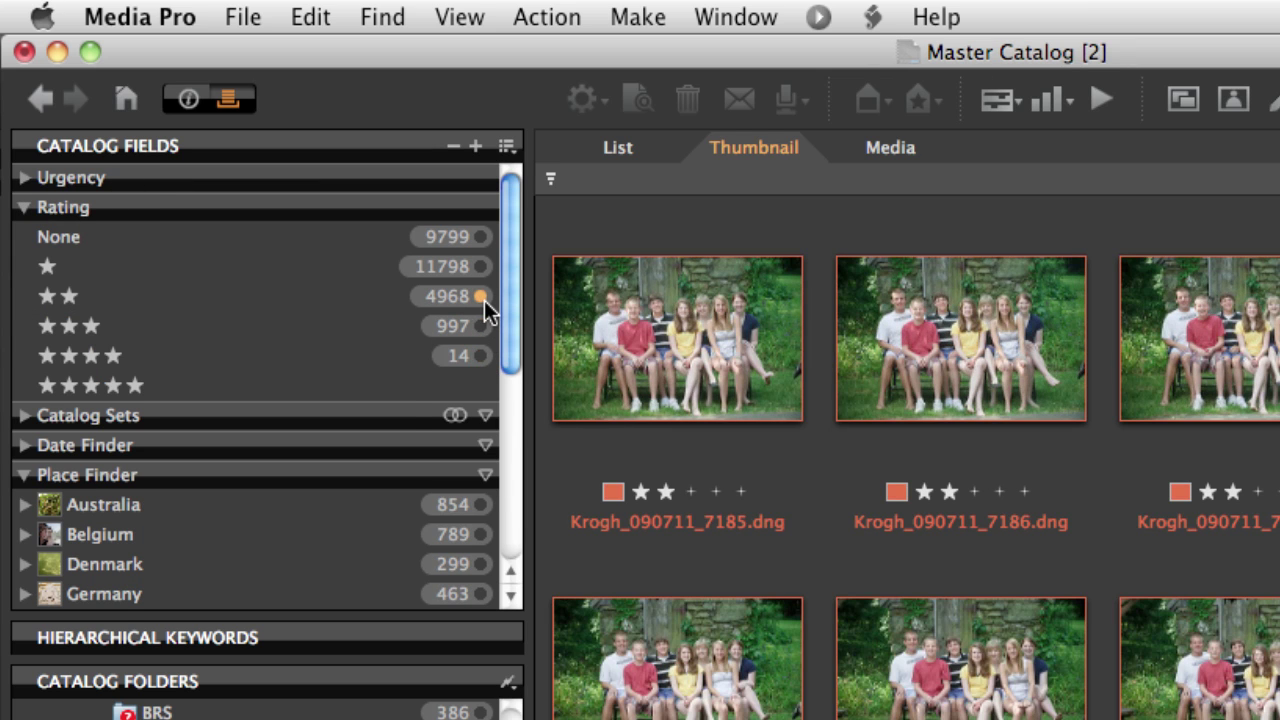
Reselect Iceland and combine it with the four-, three- and two-star filters
scroll(345, 421, down, 5)
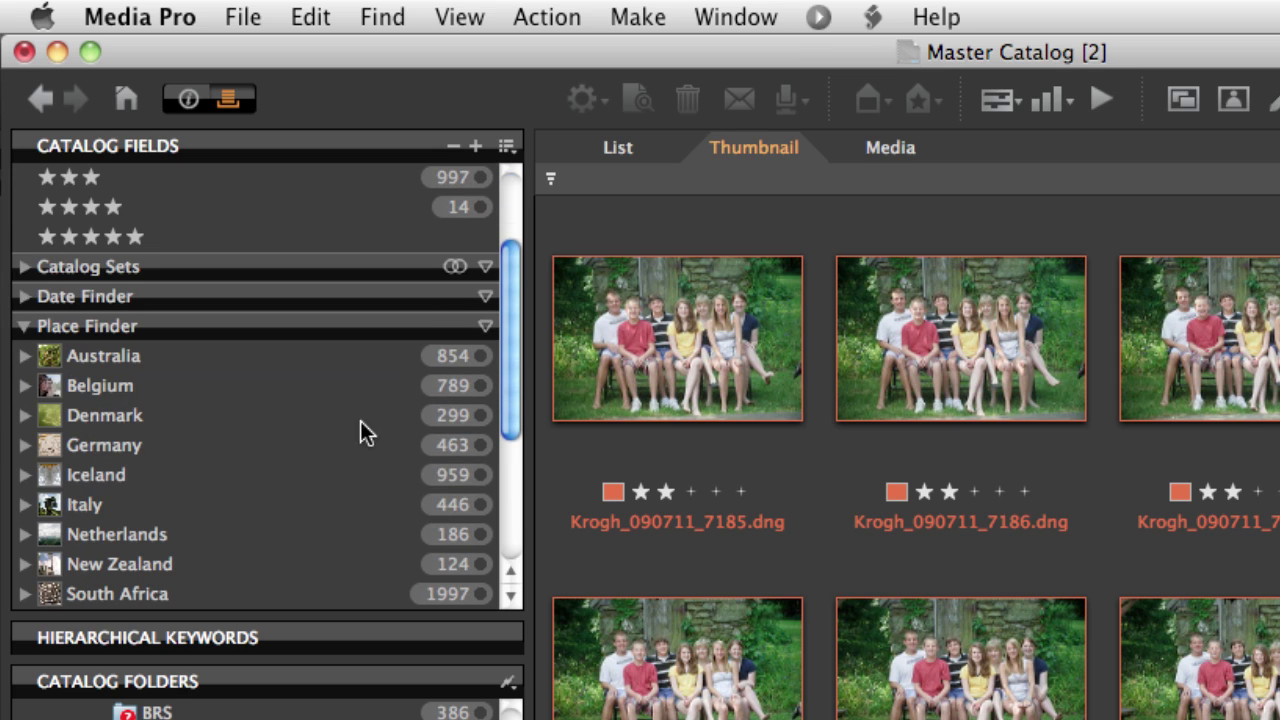
click(480, 475)
scroll(313, 446, up, 5)
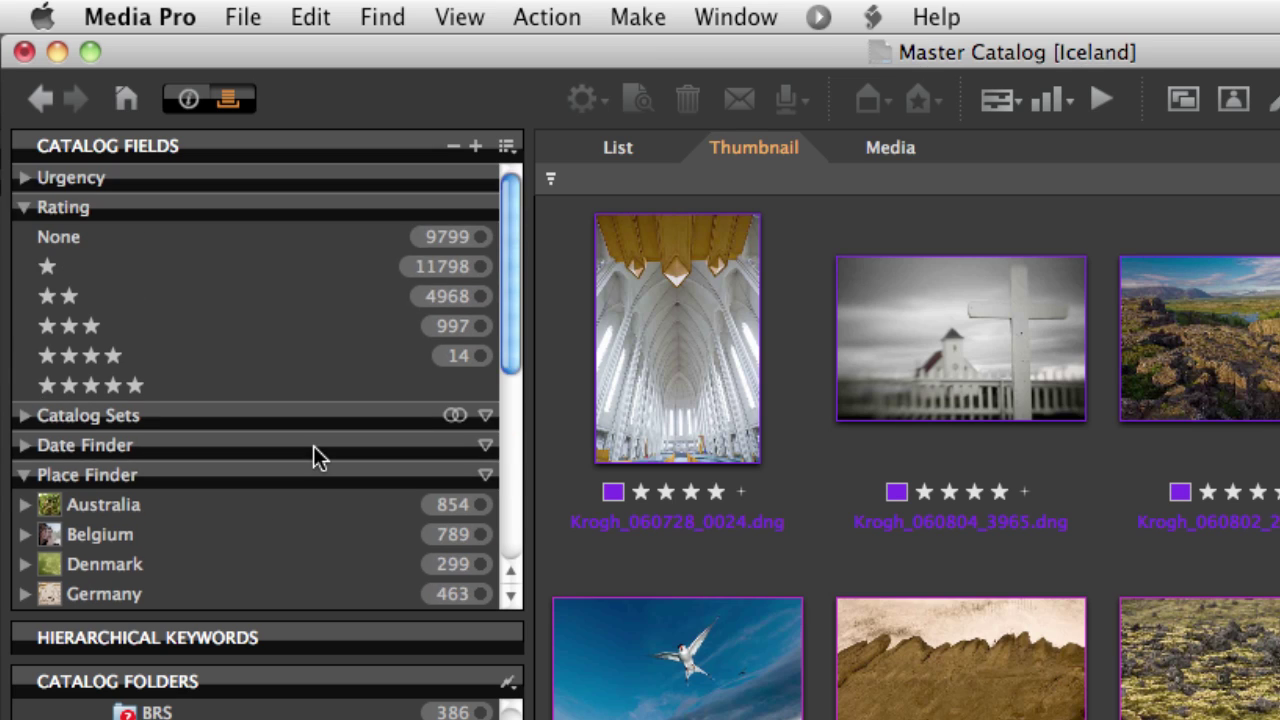
click(480, 358)
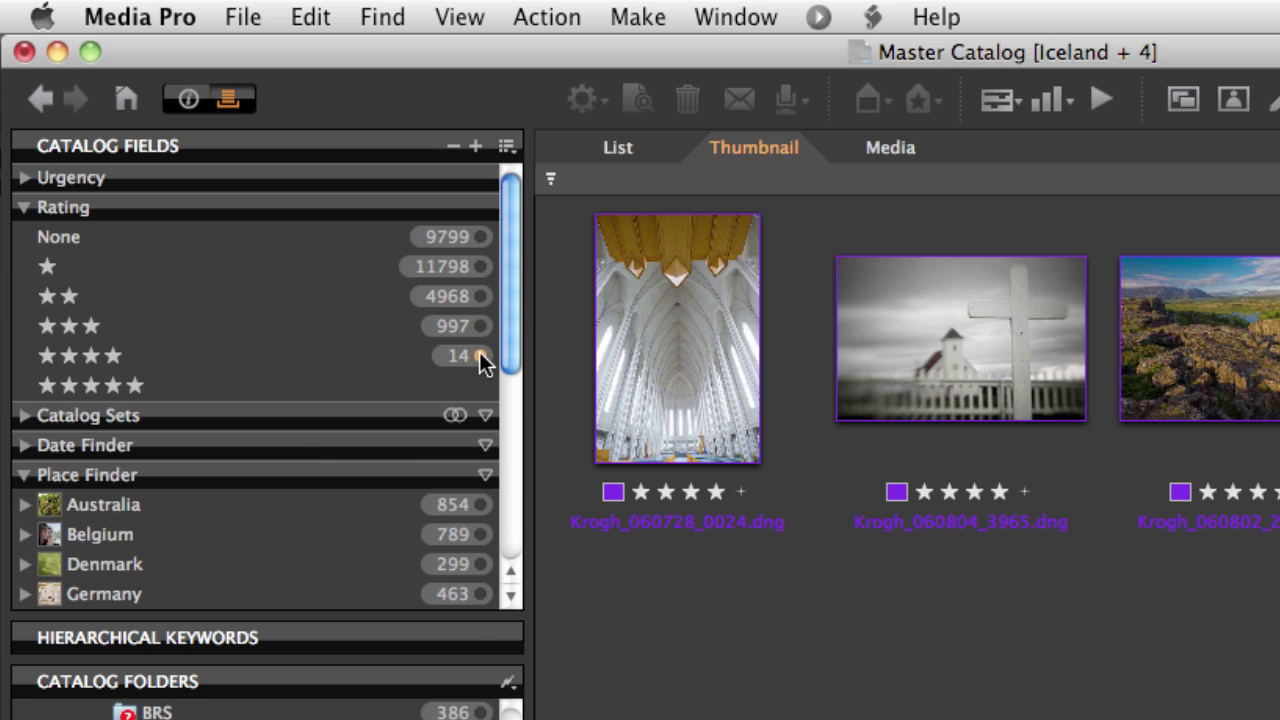
click(479, 333)
click(482, 295)
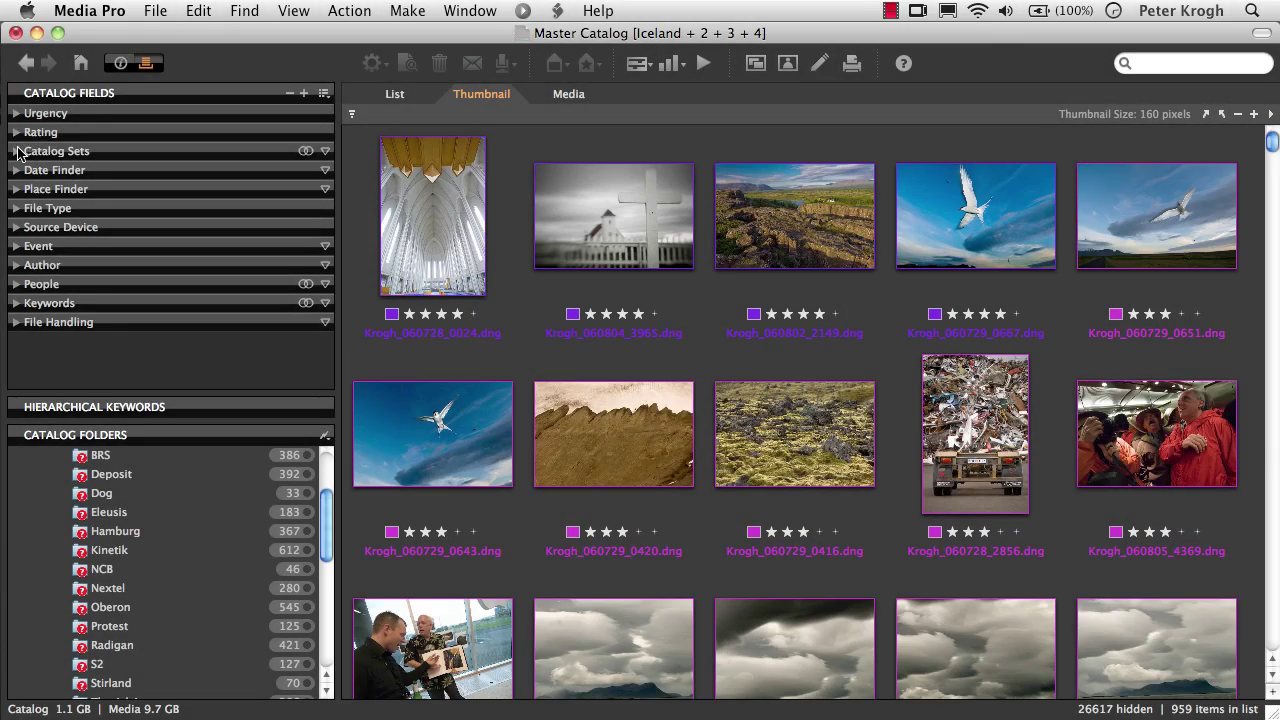
Expand Catalog Sets > Jobs > Whole Foods and select the Whole Foods client set
click(17, 151)
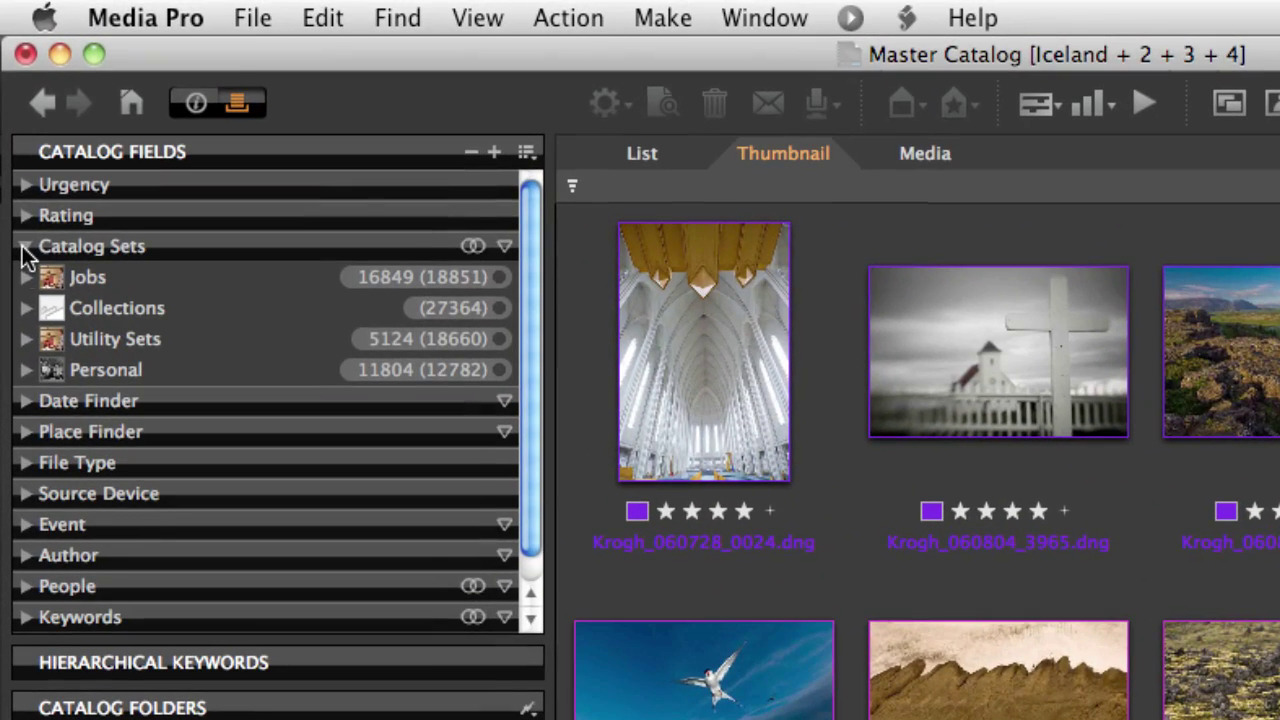
click(26, 277)
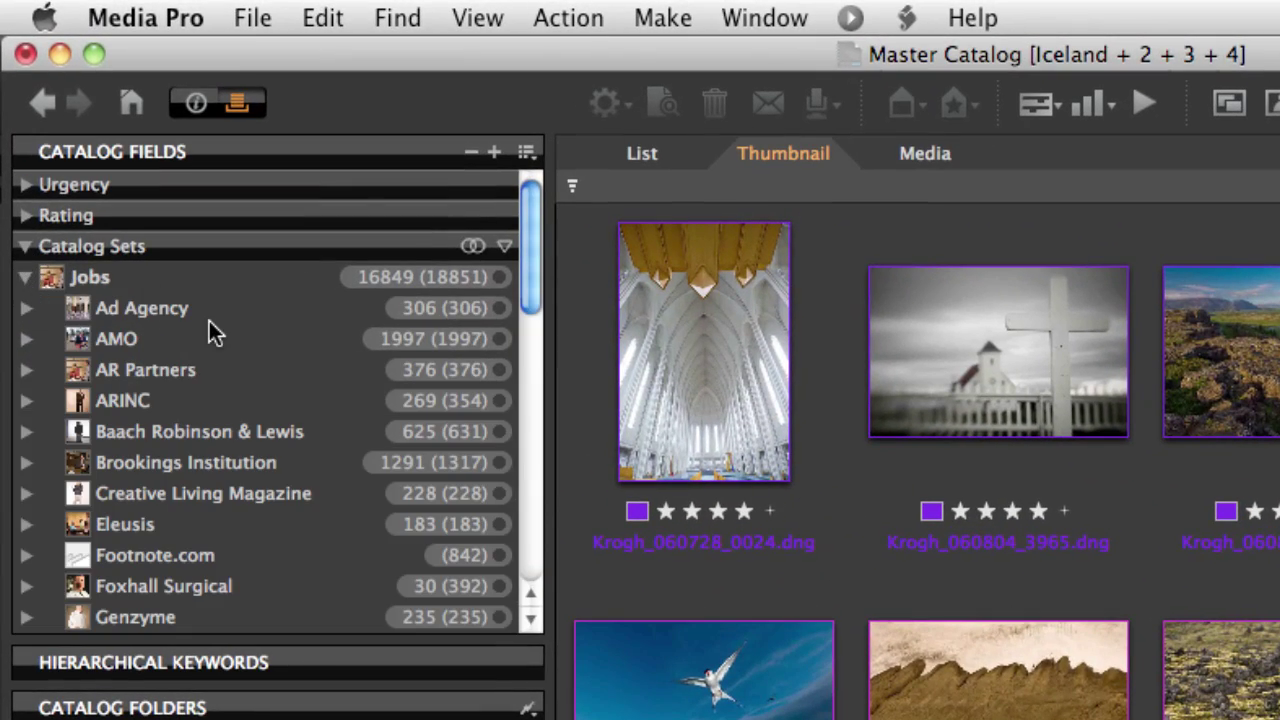
scroll(209, 321, down, 10)
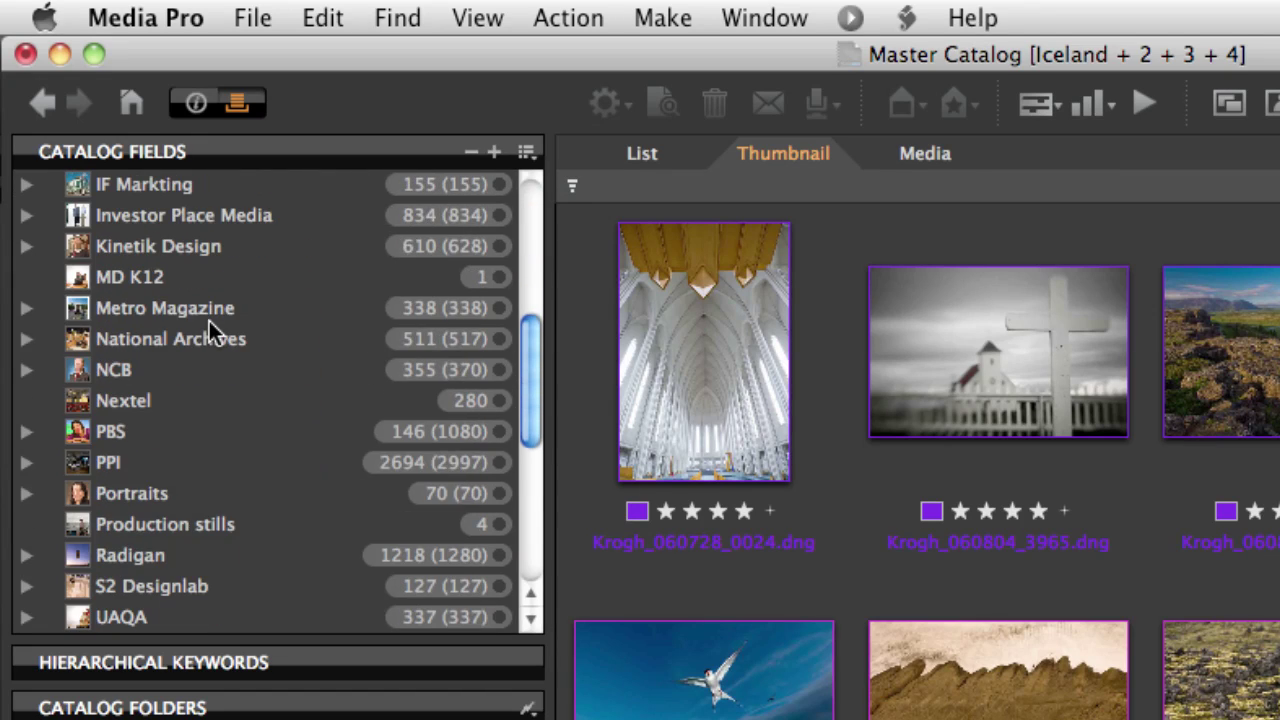
scroll(209, 321, down, 5)
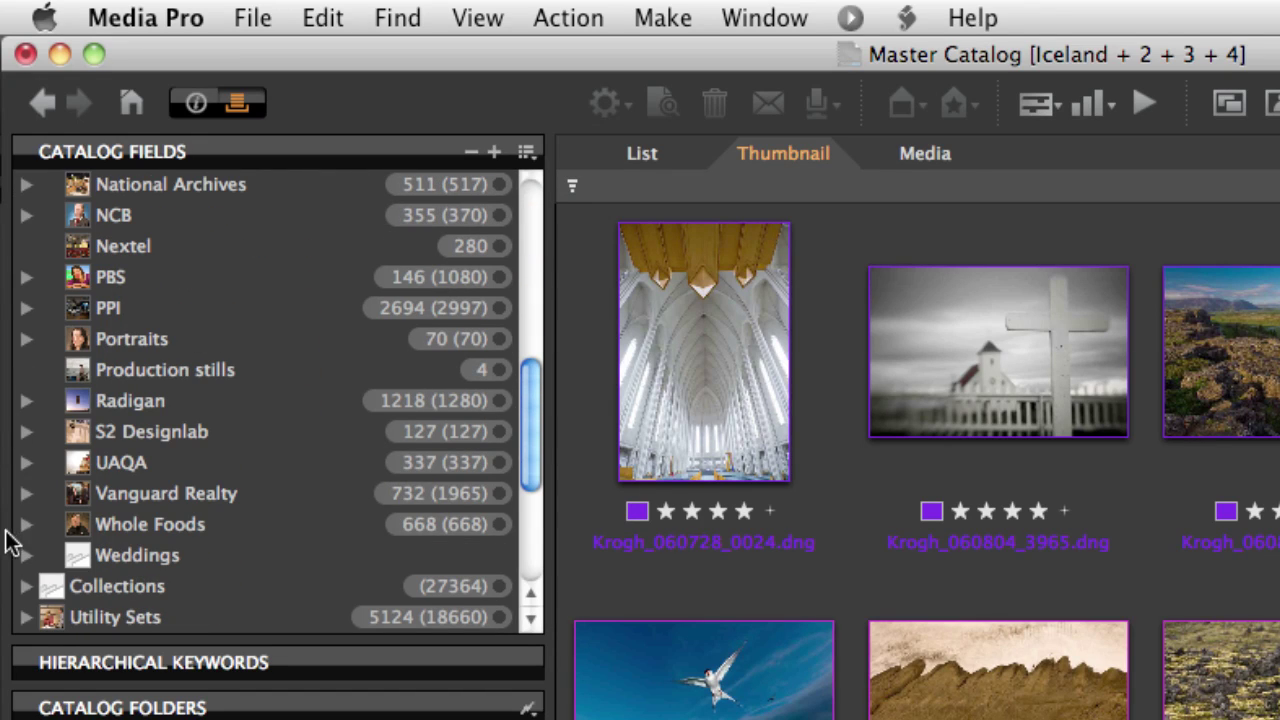
click(26, 524)
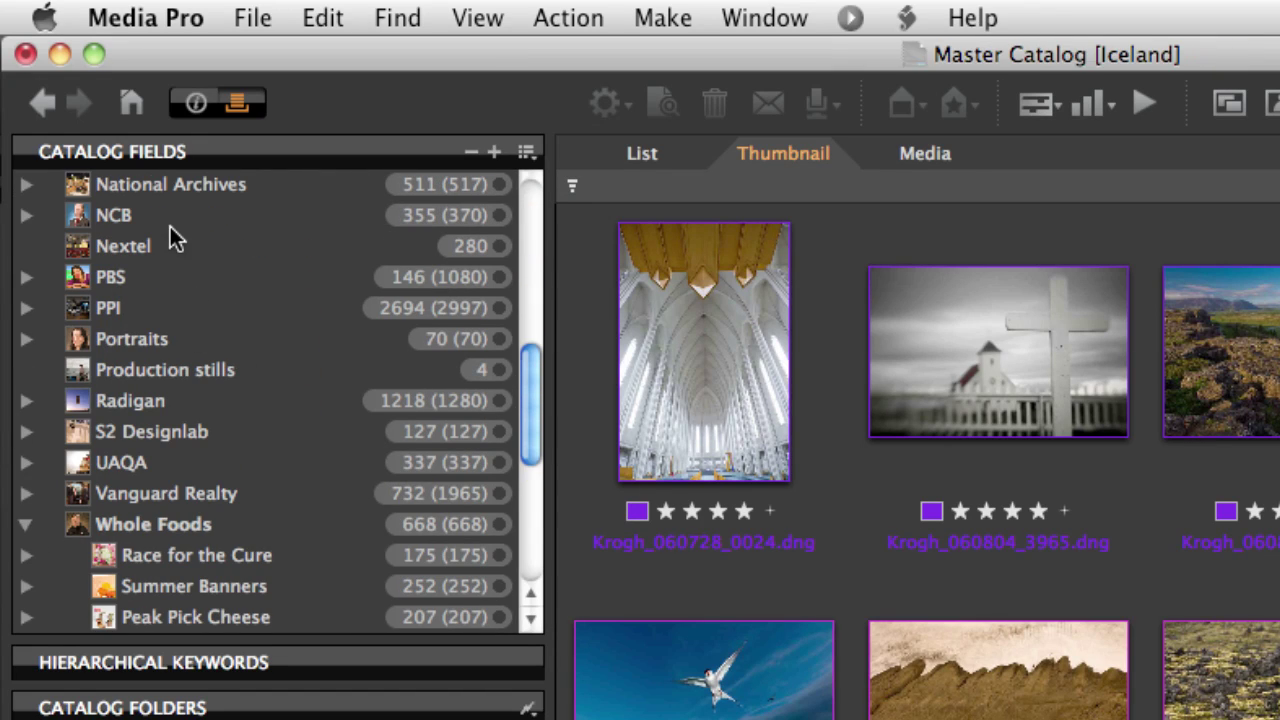
click(155, 521)
Preview Race for the Cure, Summer Banners, Theo Headshot, settling on Peak Pick Cheese photos
scroll(183, 360, up, 5)
scroll(183, 360, down, 10)
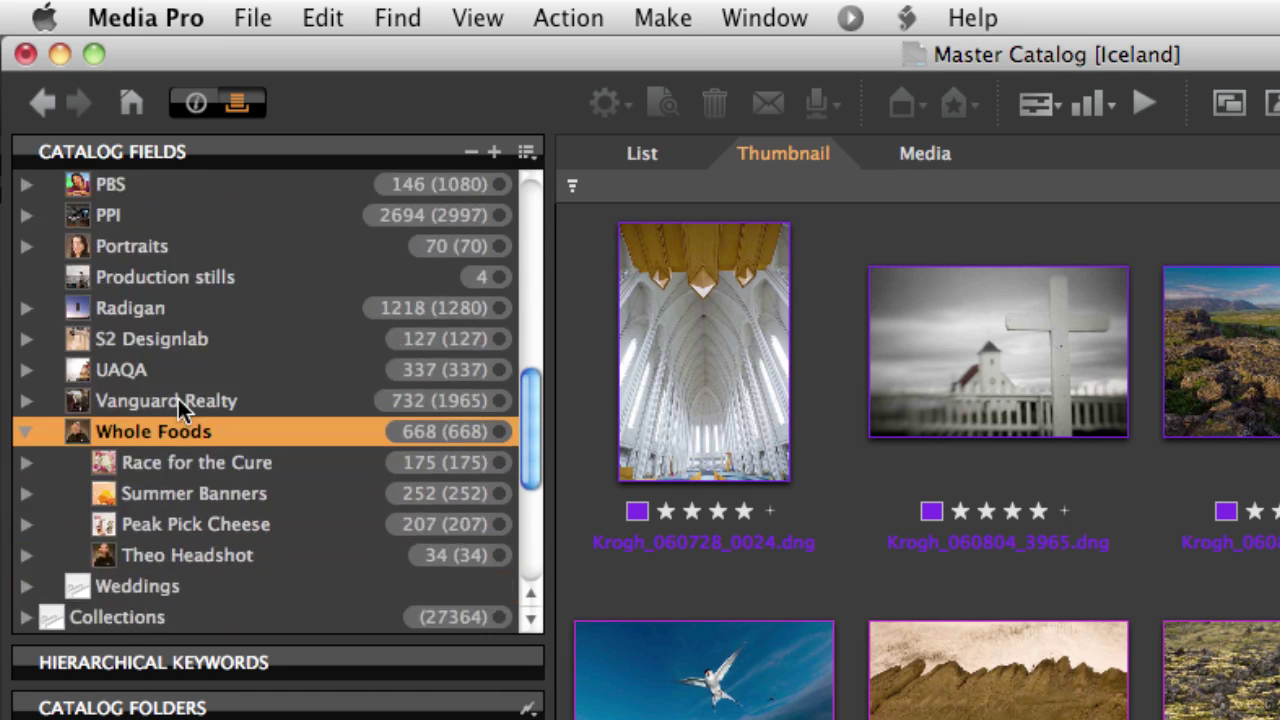
click(500, 430)
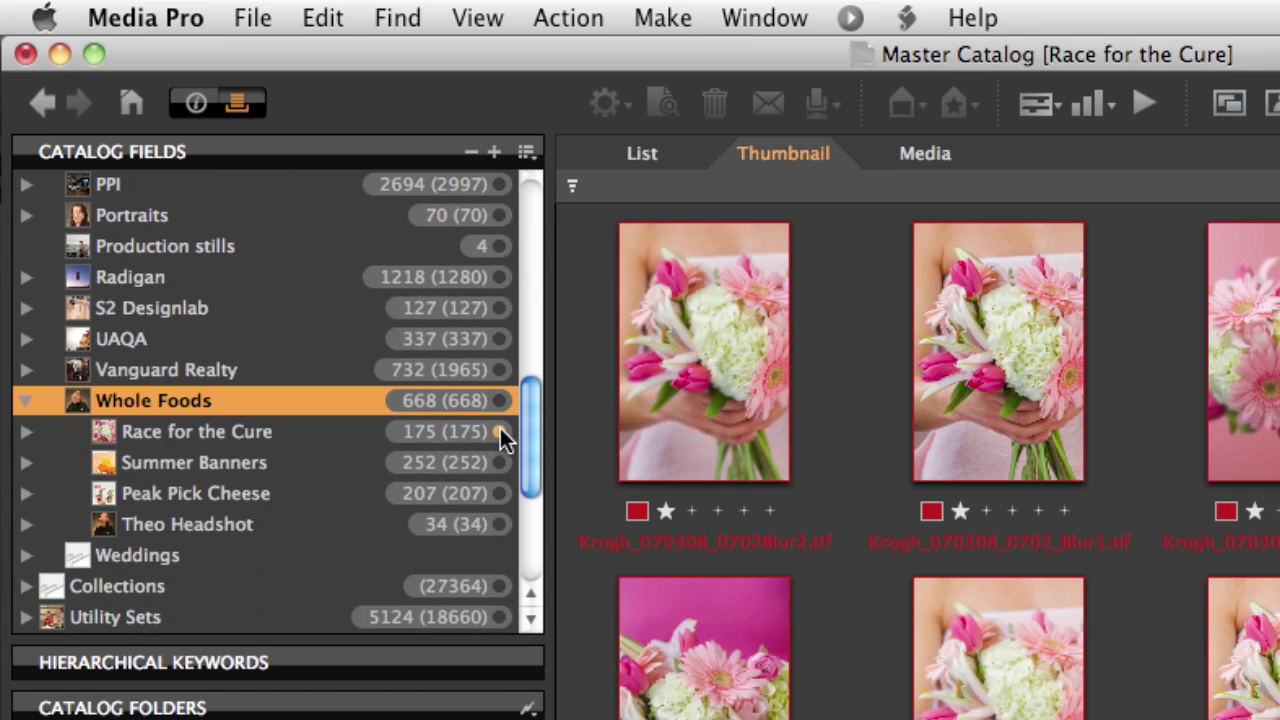
click(500, 461)
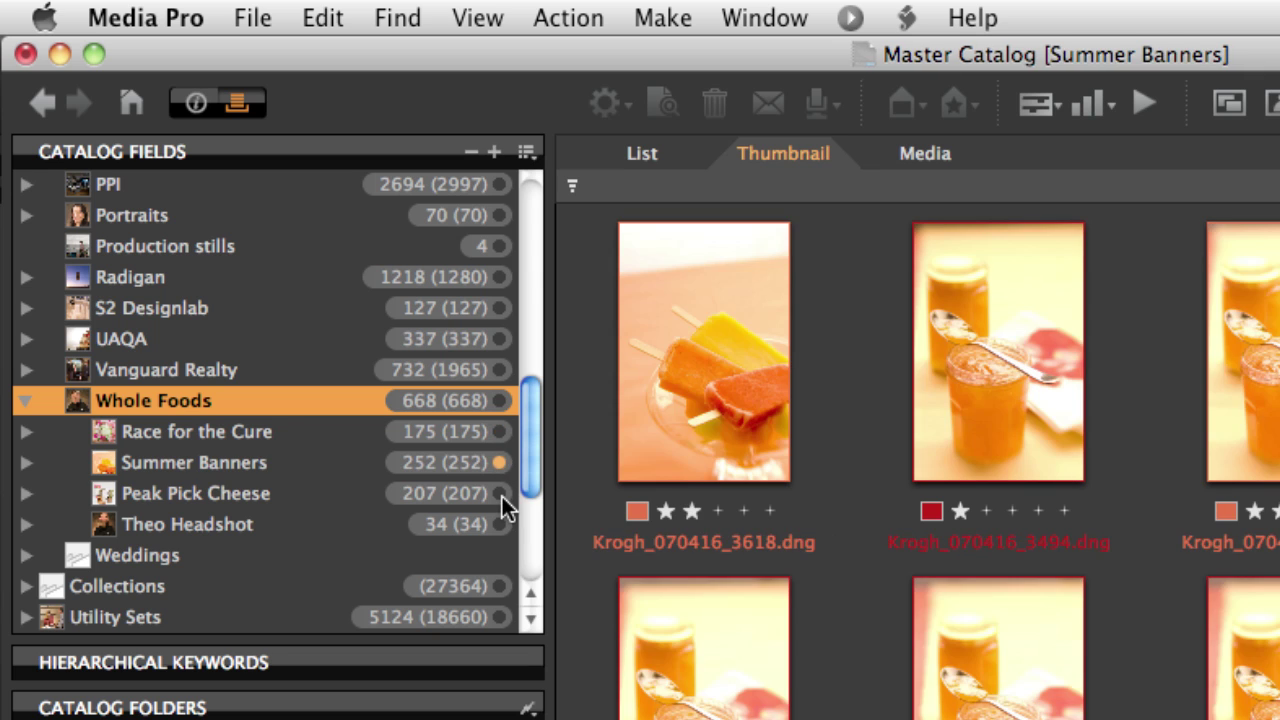
click(500, 493)
click(500, 525)
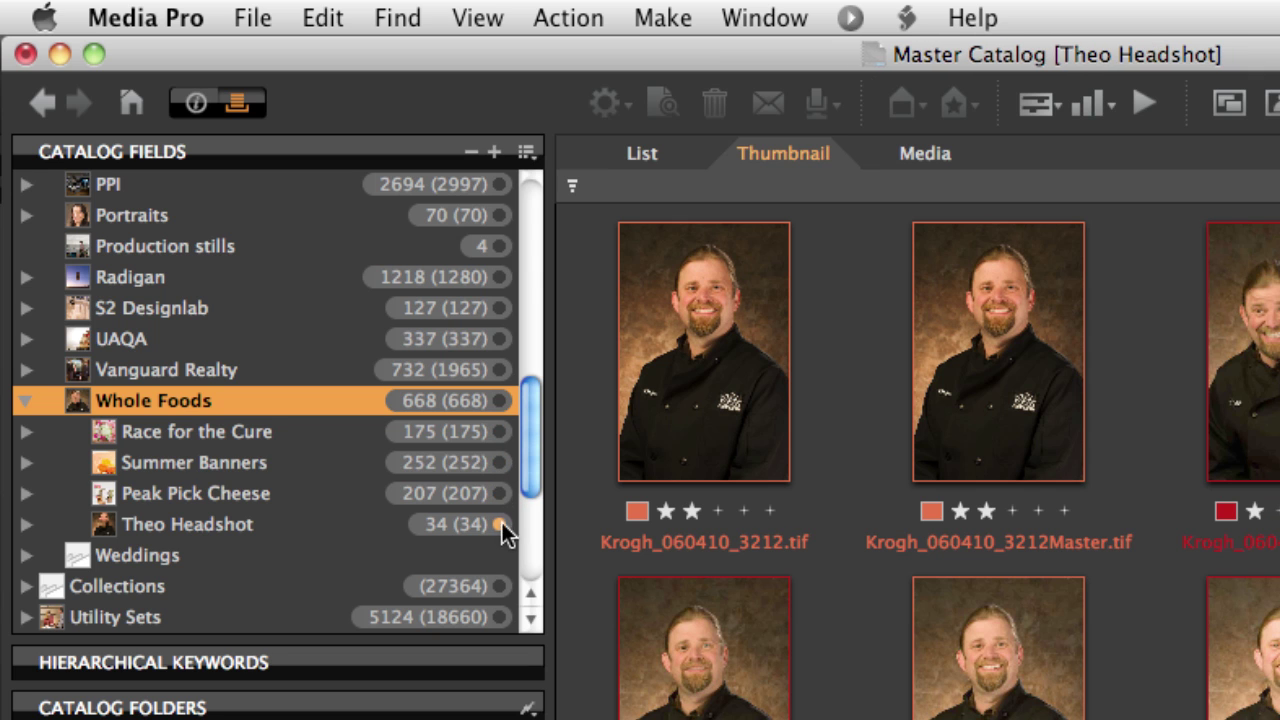
click(500, 493)
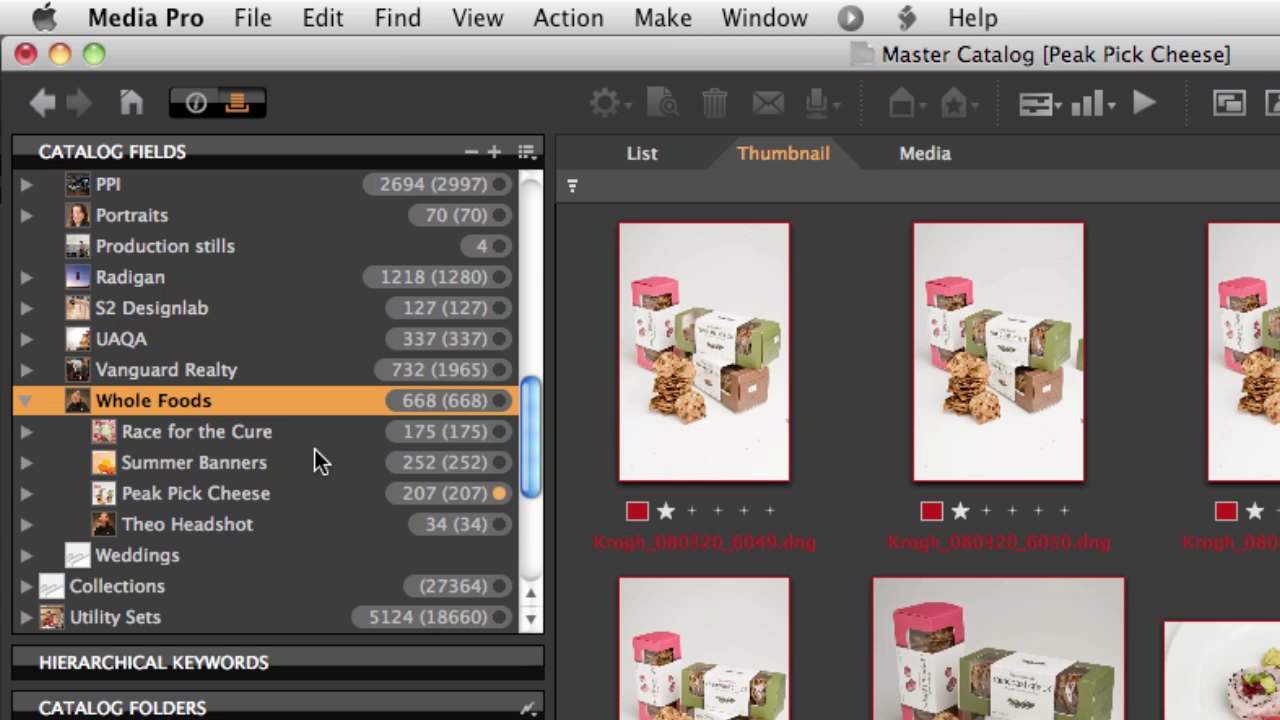
Collapse the Jobs group and expand Collections
scroll(315, 451, up, 15)
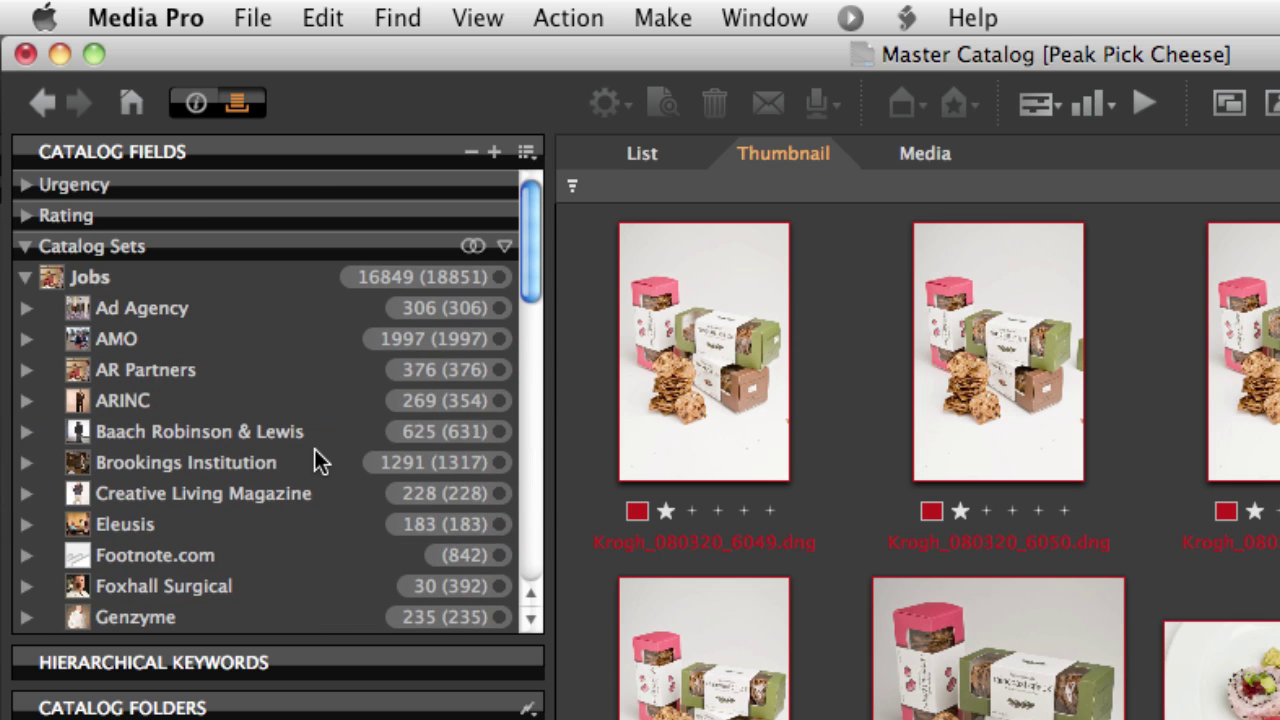
click(25, 277)
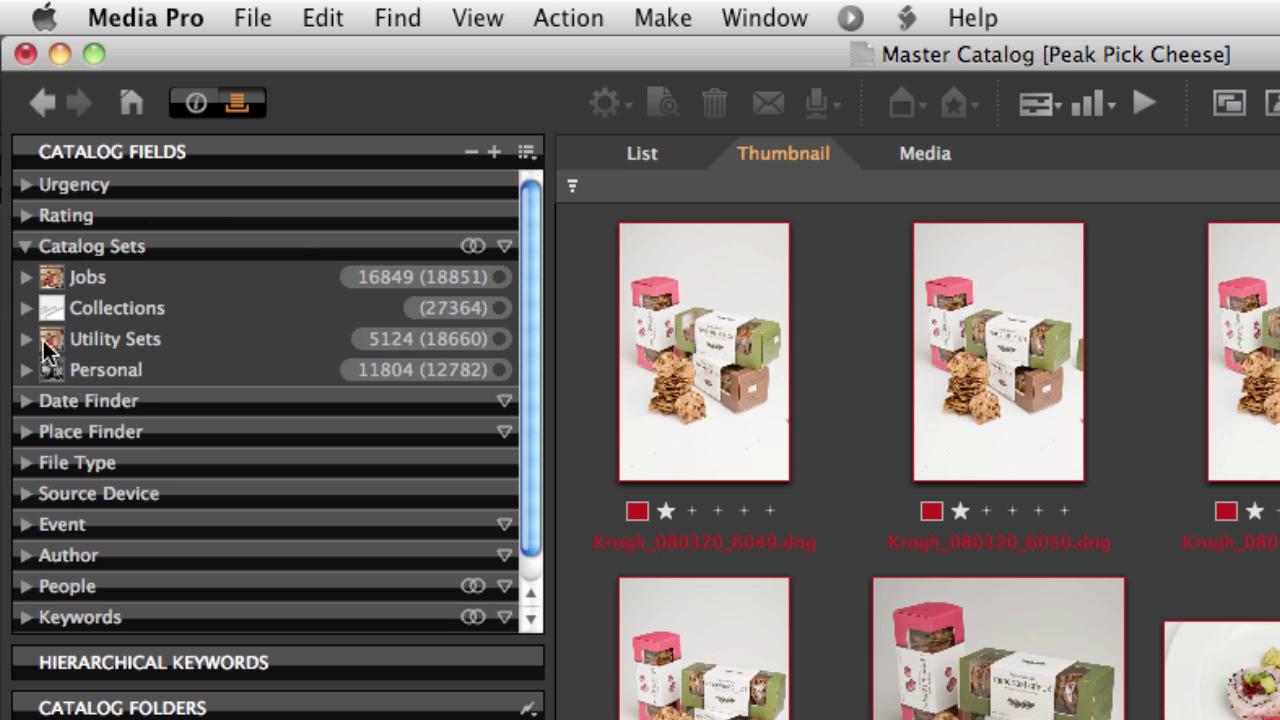
click(25, 309)
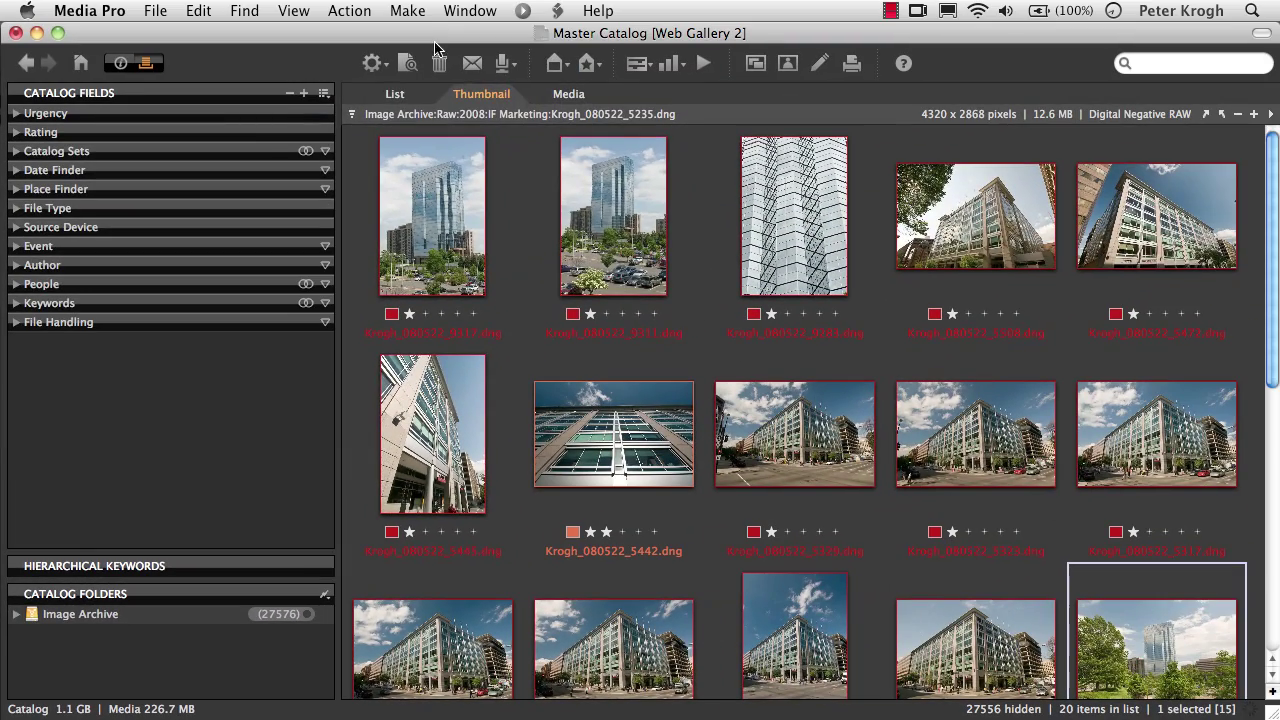
Make the IF Proofs HTML gallery and page through five images in Safari
click(410, 11)
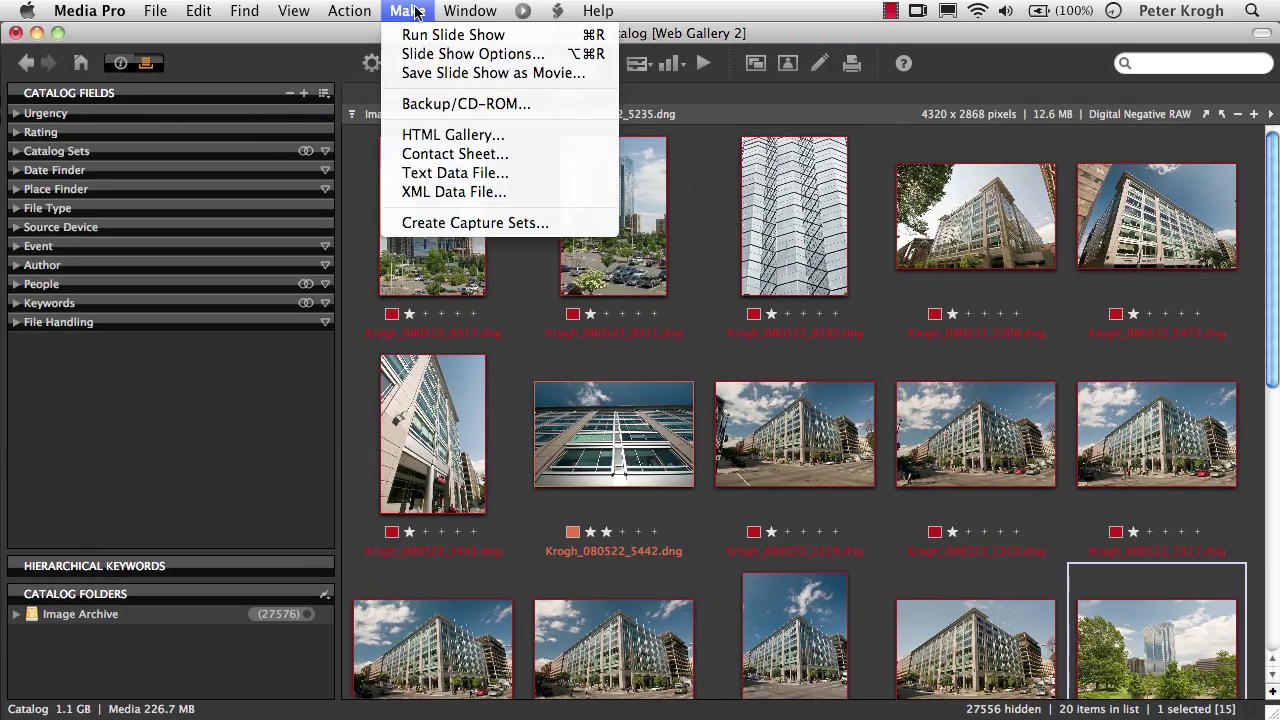
click(429, 134)
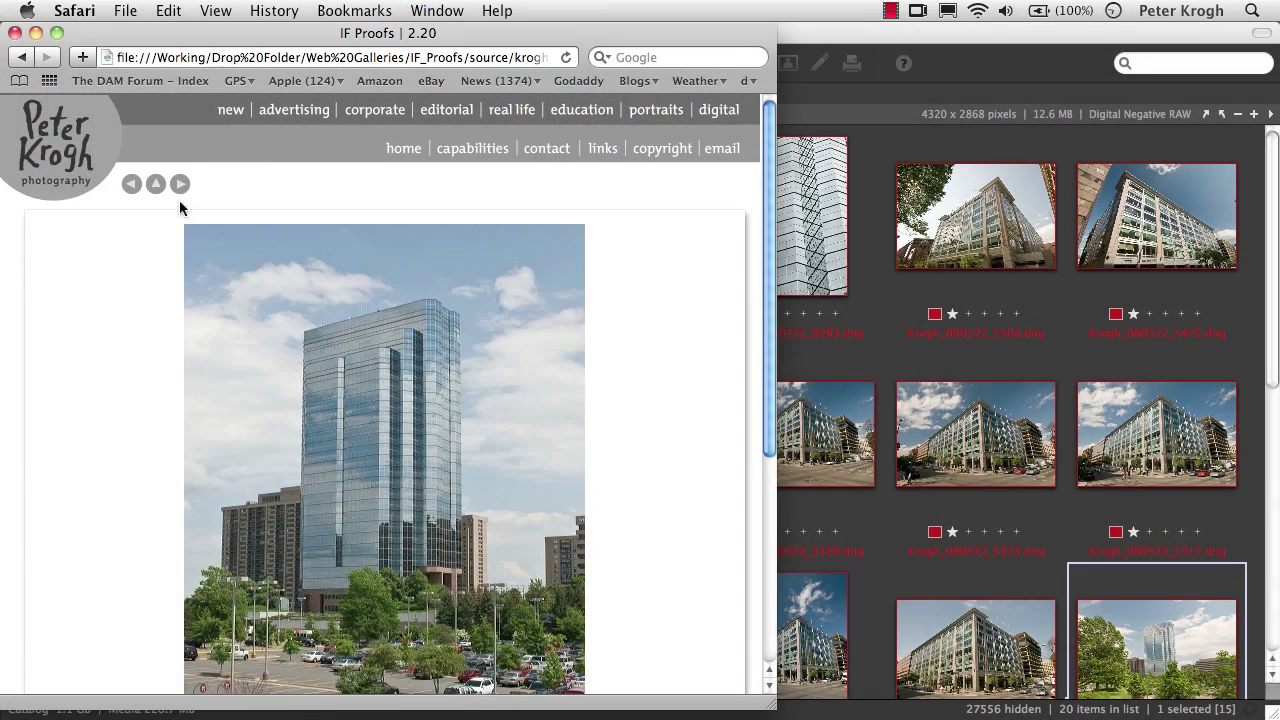
click(179, 184)
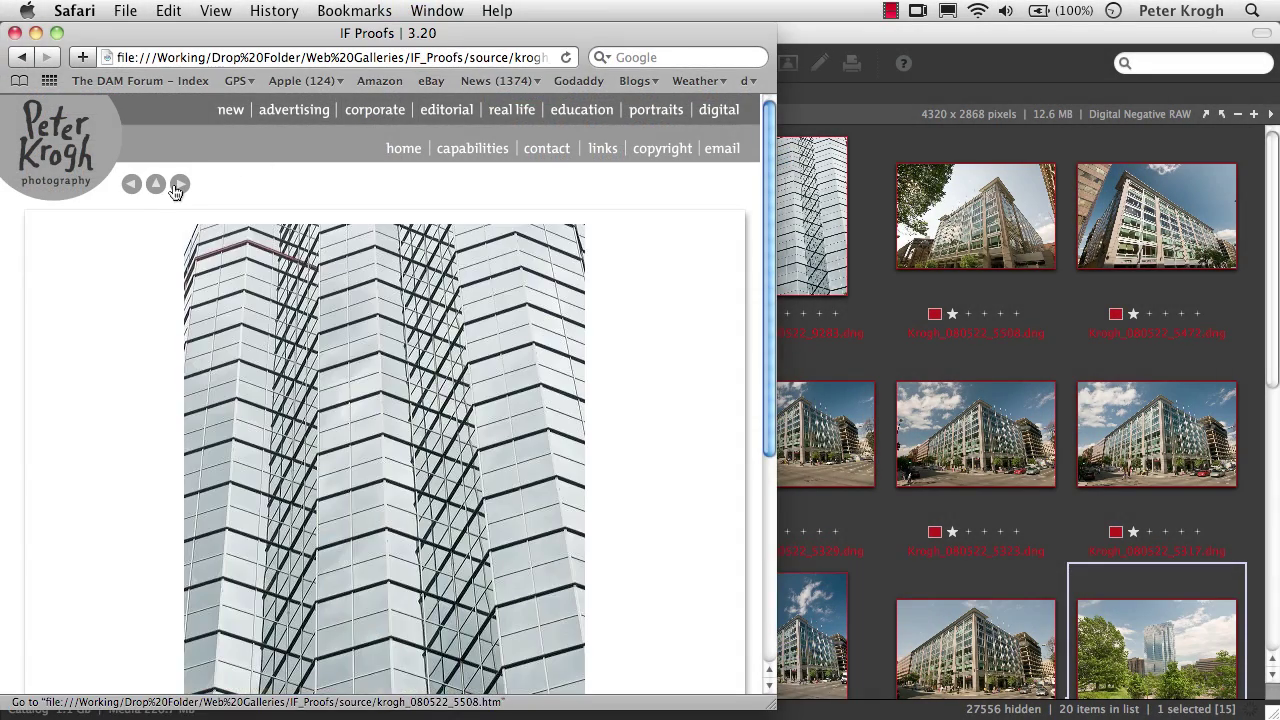
click(179, 184)
click(178, 185)
click(179, 184)
click(179, 184)
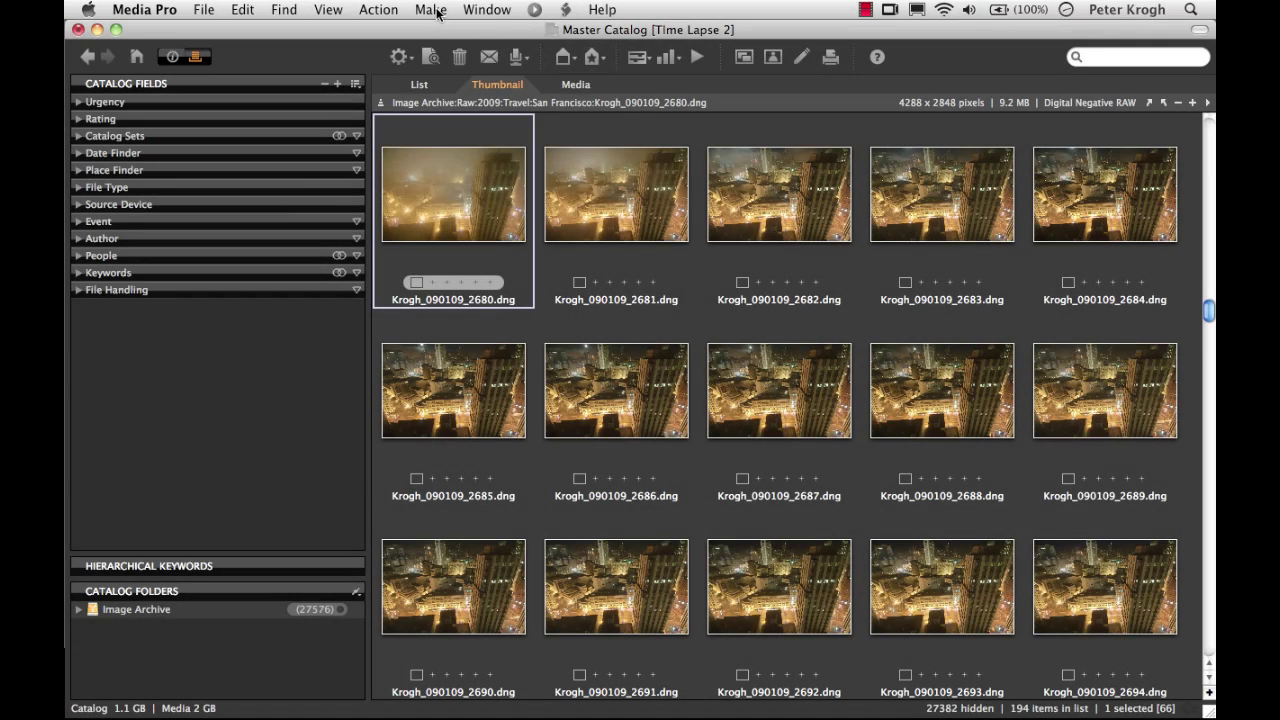
click(431, 9)
click(437, 48)
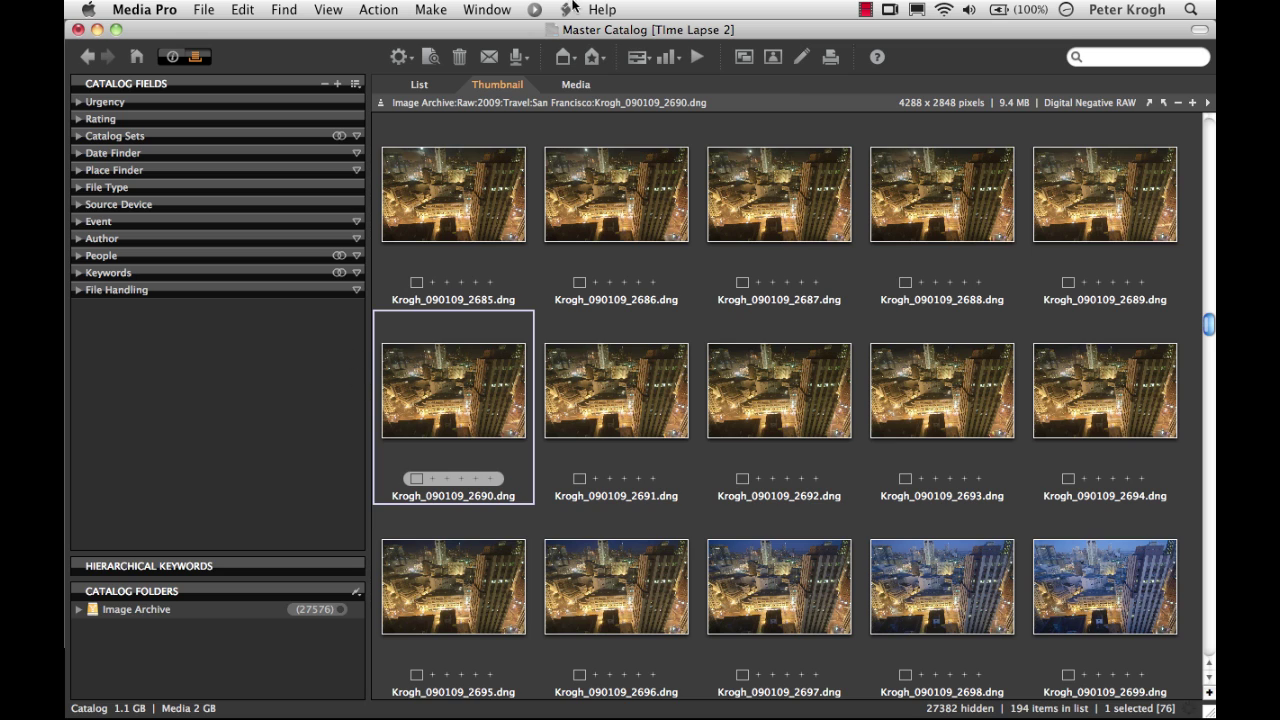
Save the Time Lapse 2 slide show as a 1280 × 720 movie
click(446, 9)
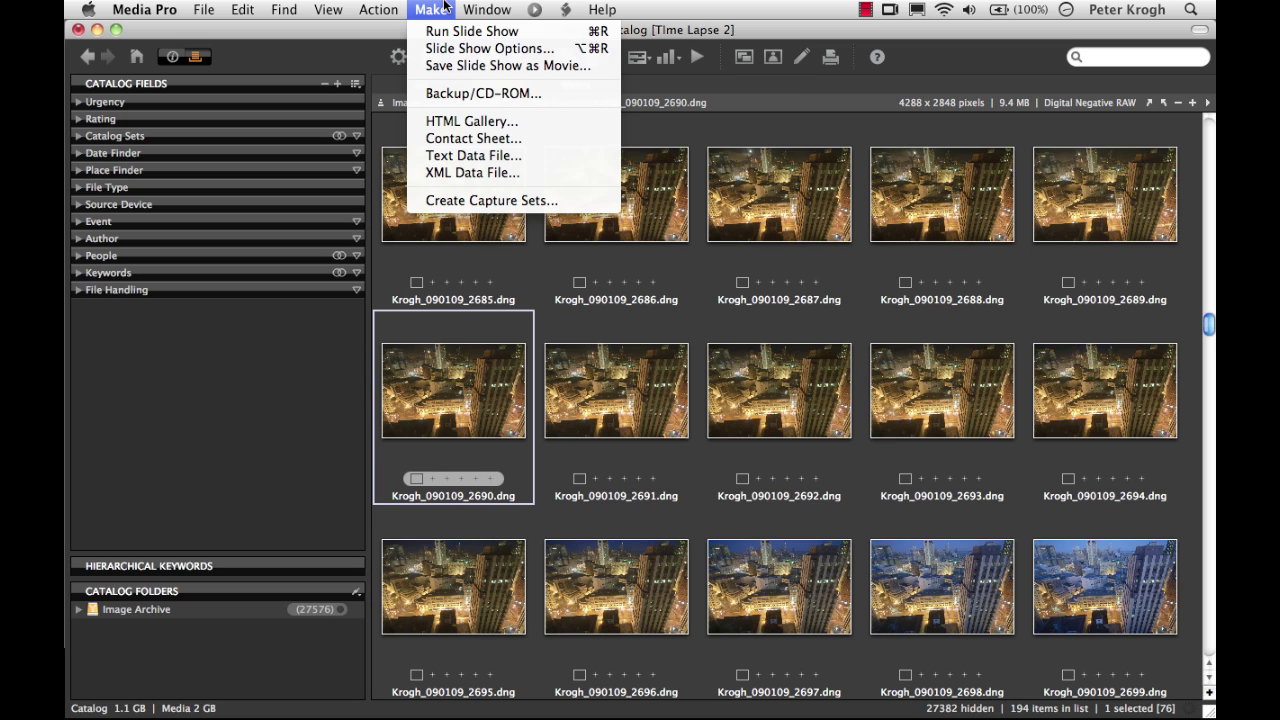
click(452, 66)
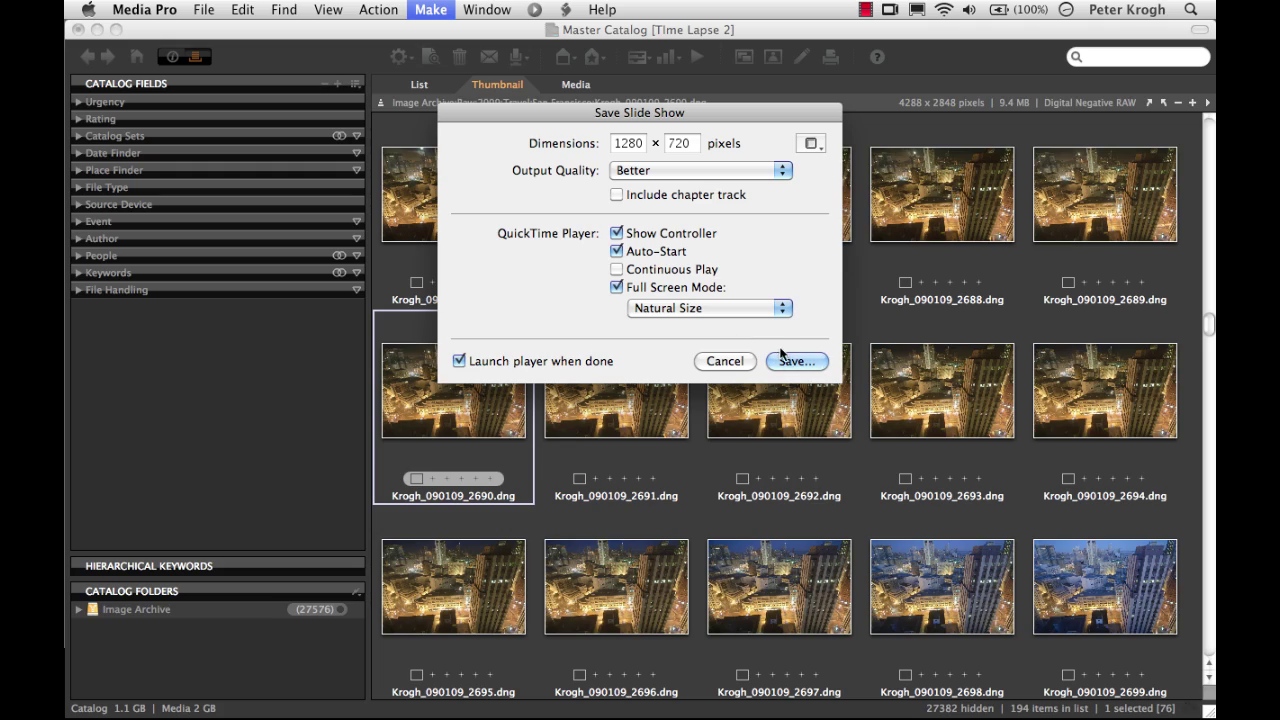
click(786, 361)
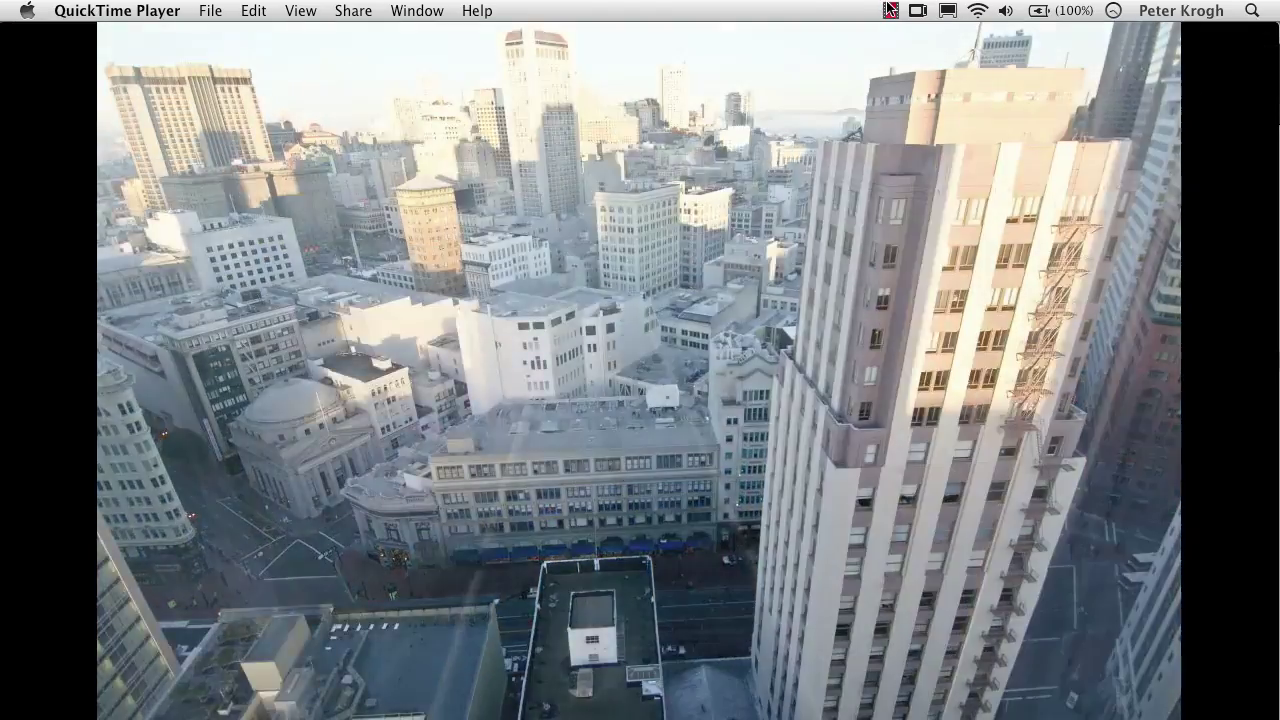
Start an e-mail of the airplane photo from the toolbar
click(889, 10)
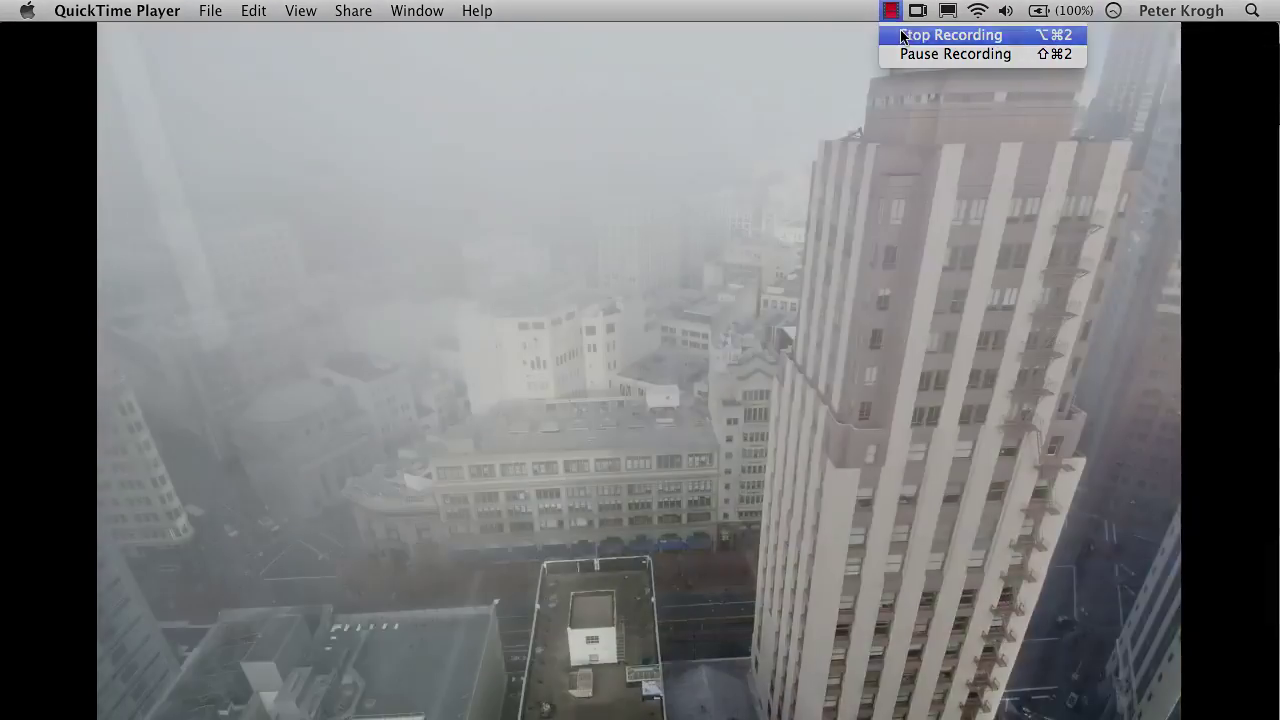
click(950, 34)
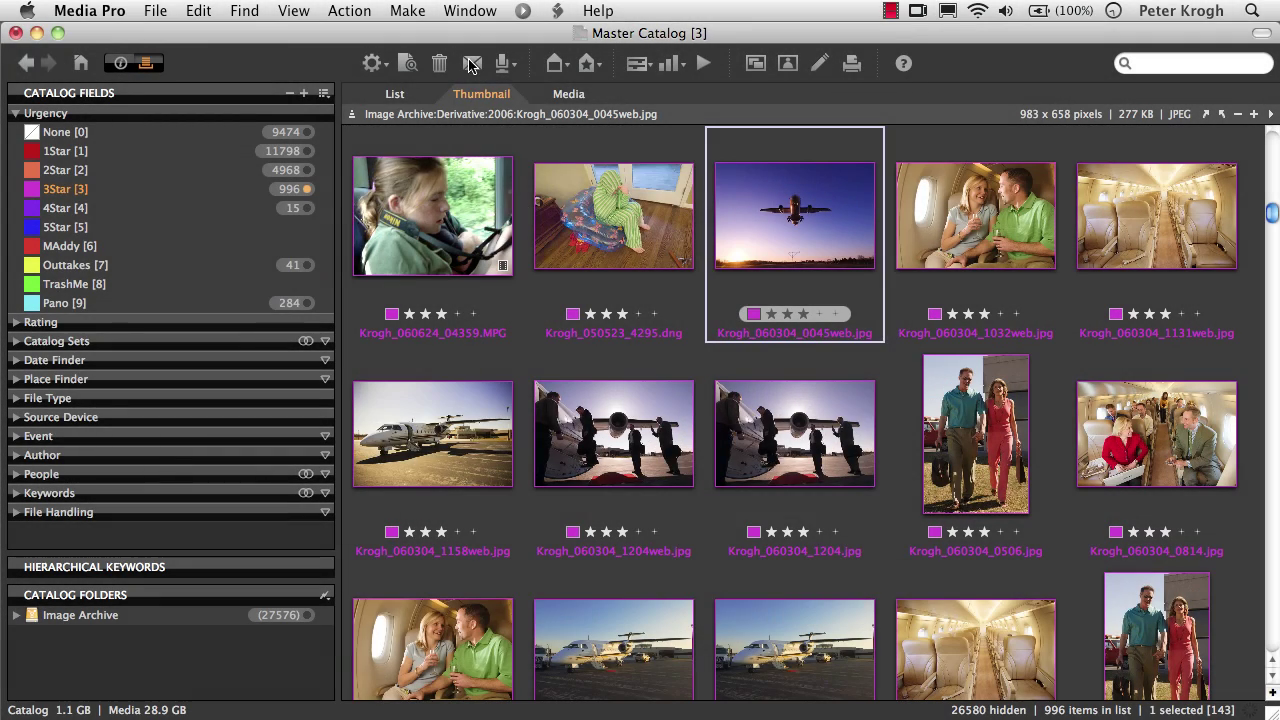
click(472, 64)
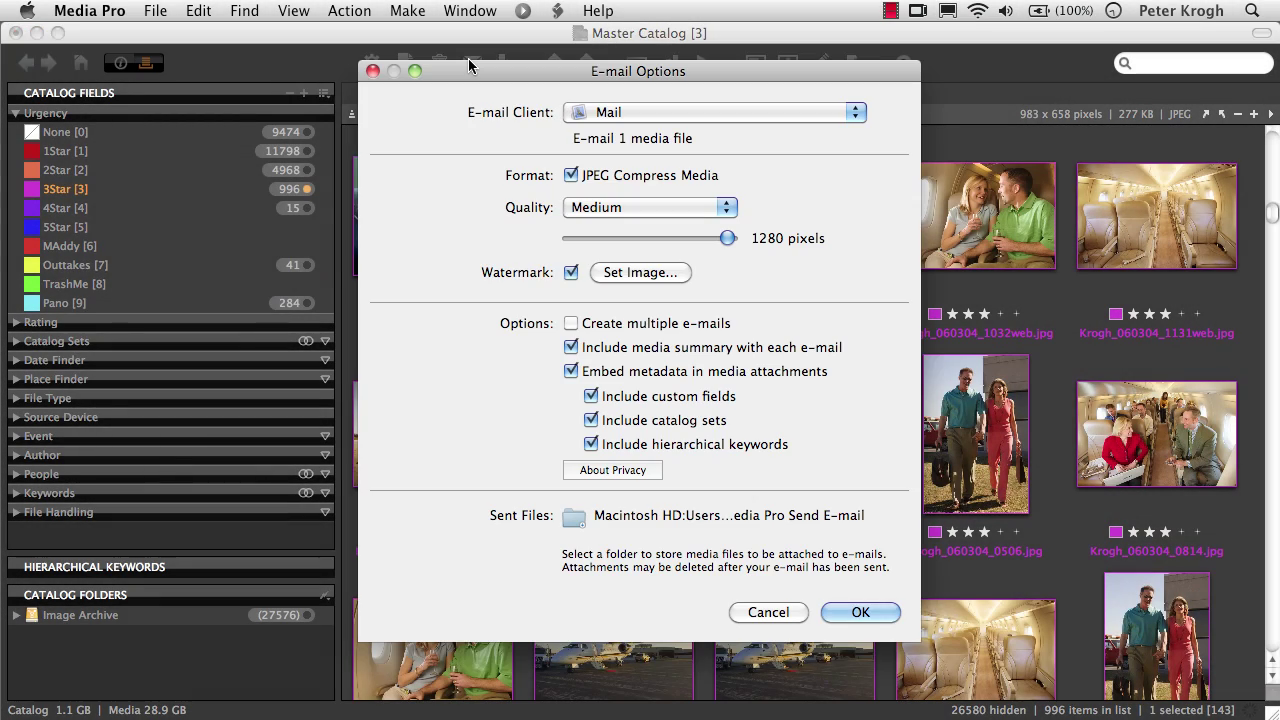
Create the message and scroll through its metadata and watermarked Proof airplane image
click(860, 612)
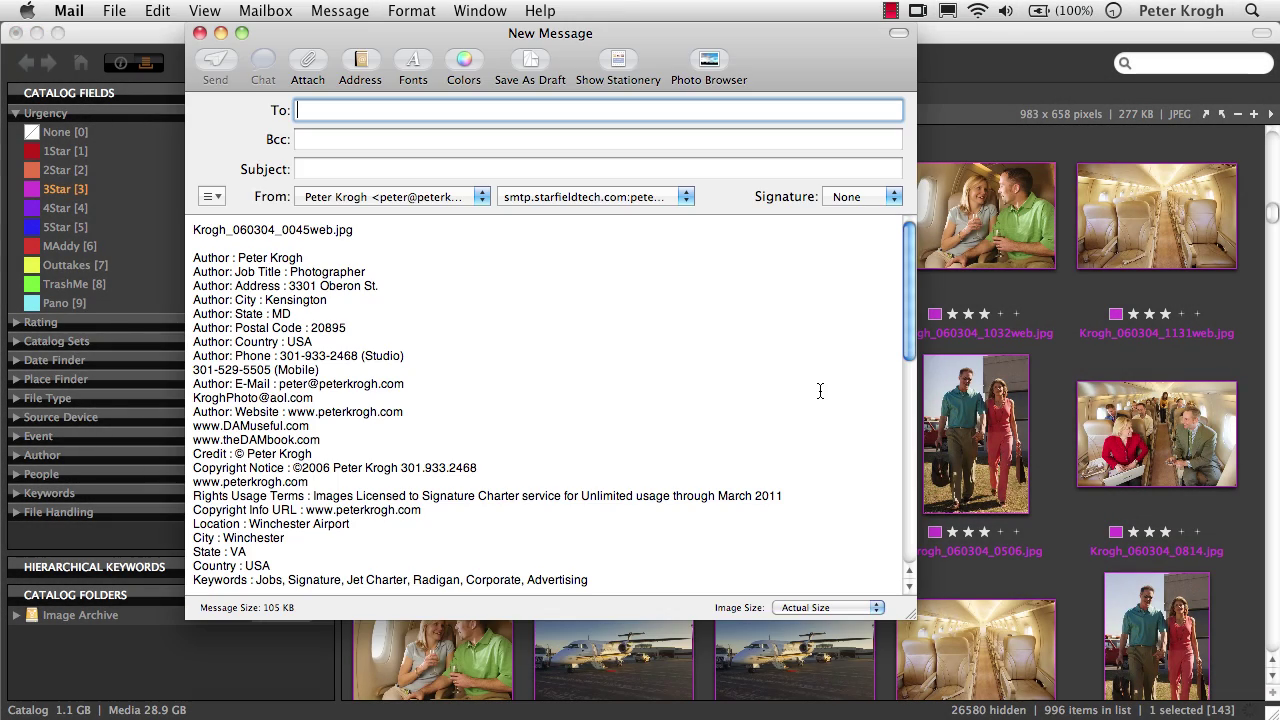
scroll(820, 390, down, 10)
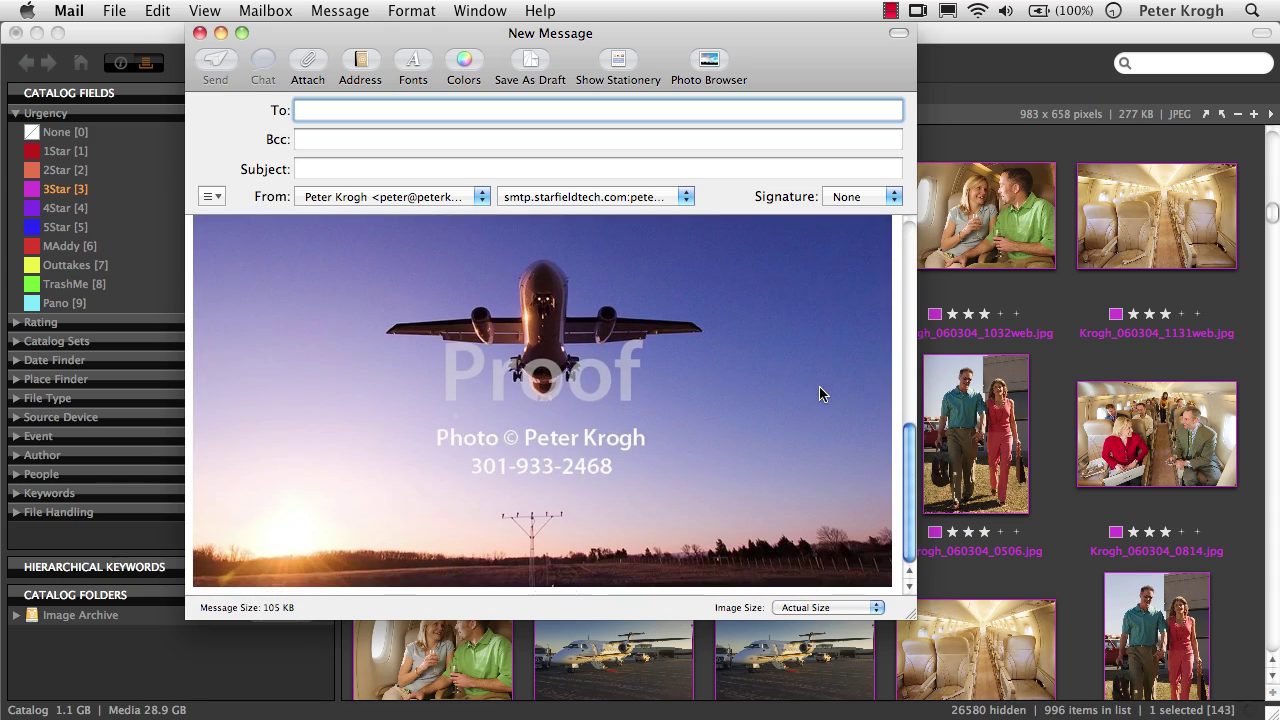
scroll(820, 390, up, 5)
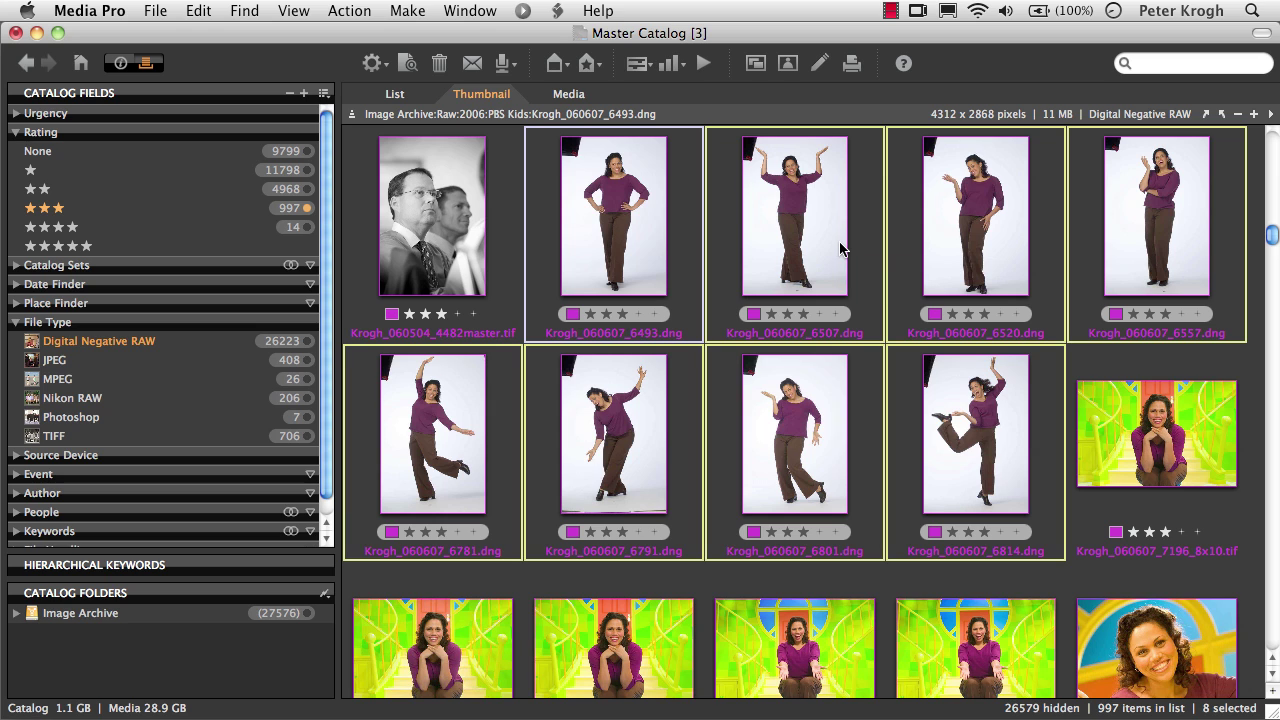
Open Convert Image Files for the eight dancer raws and view the JPEG Options presets
click(350, 12)
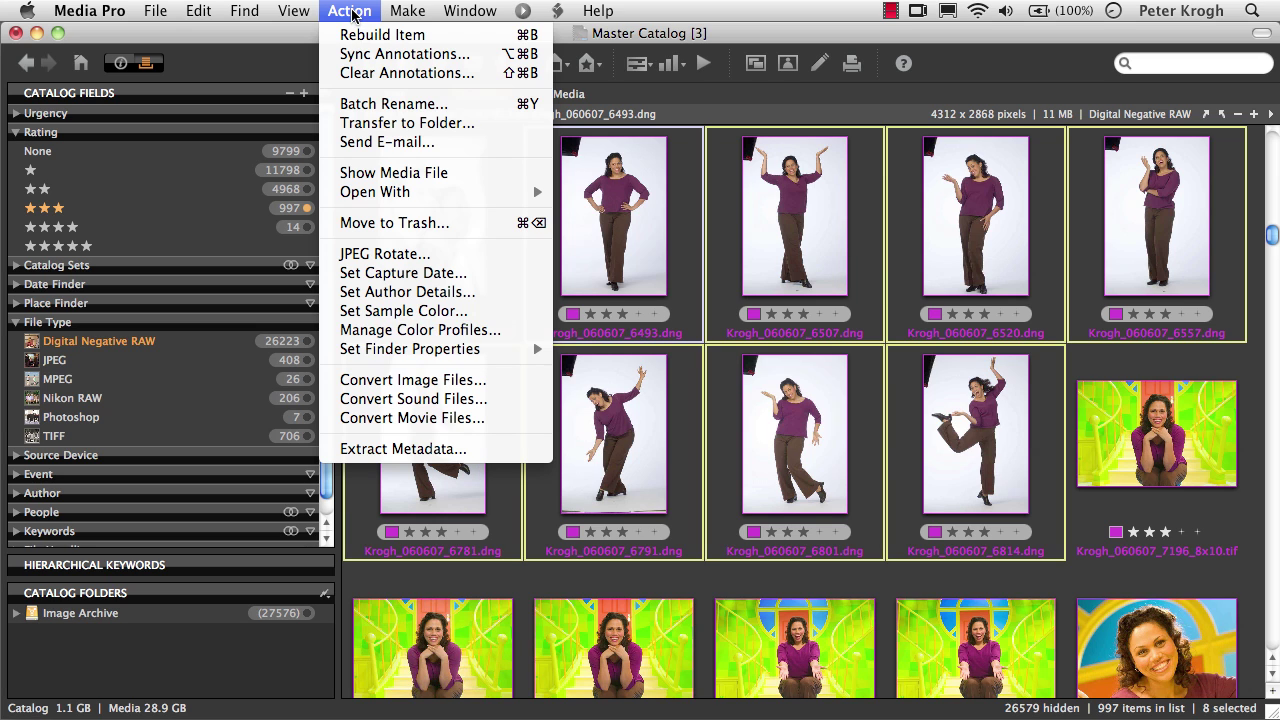
click(414, 381)
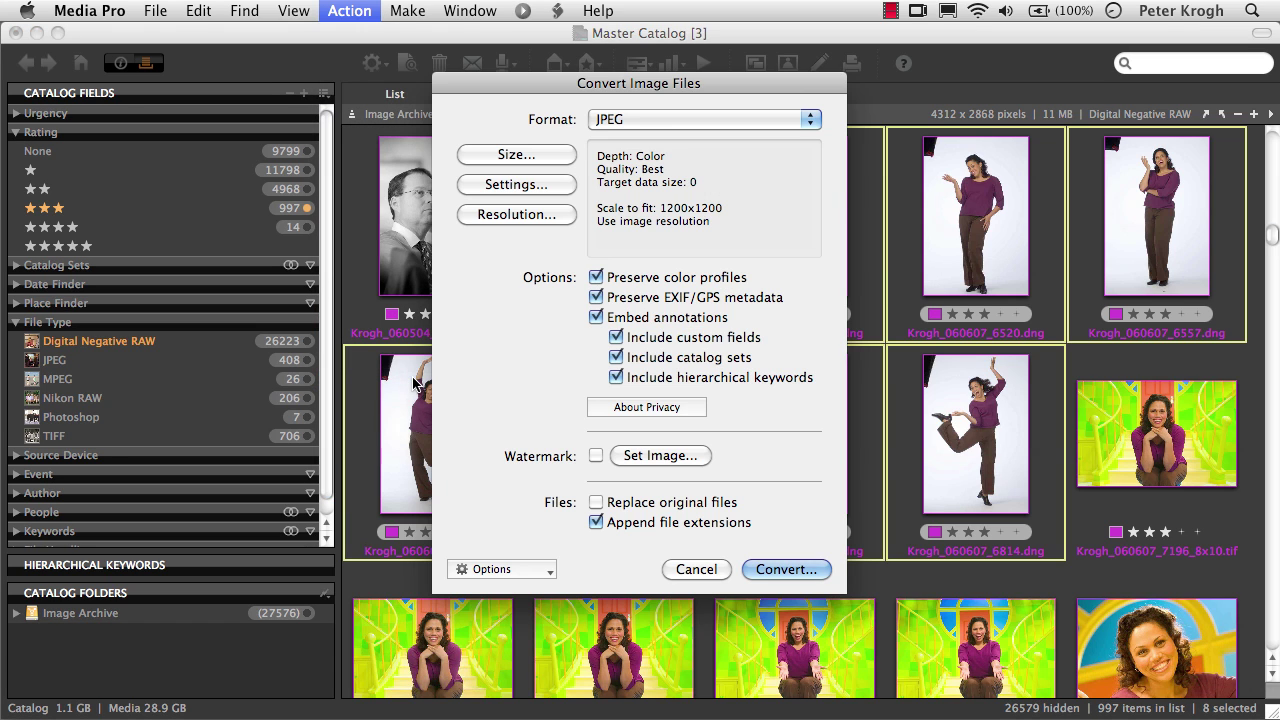
click(548, 572)
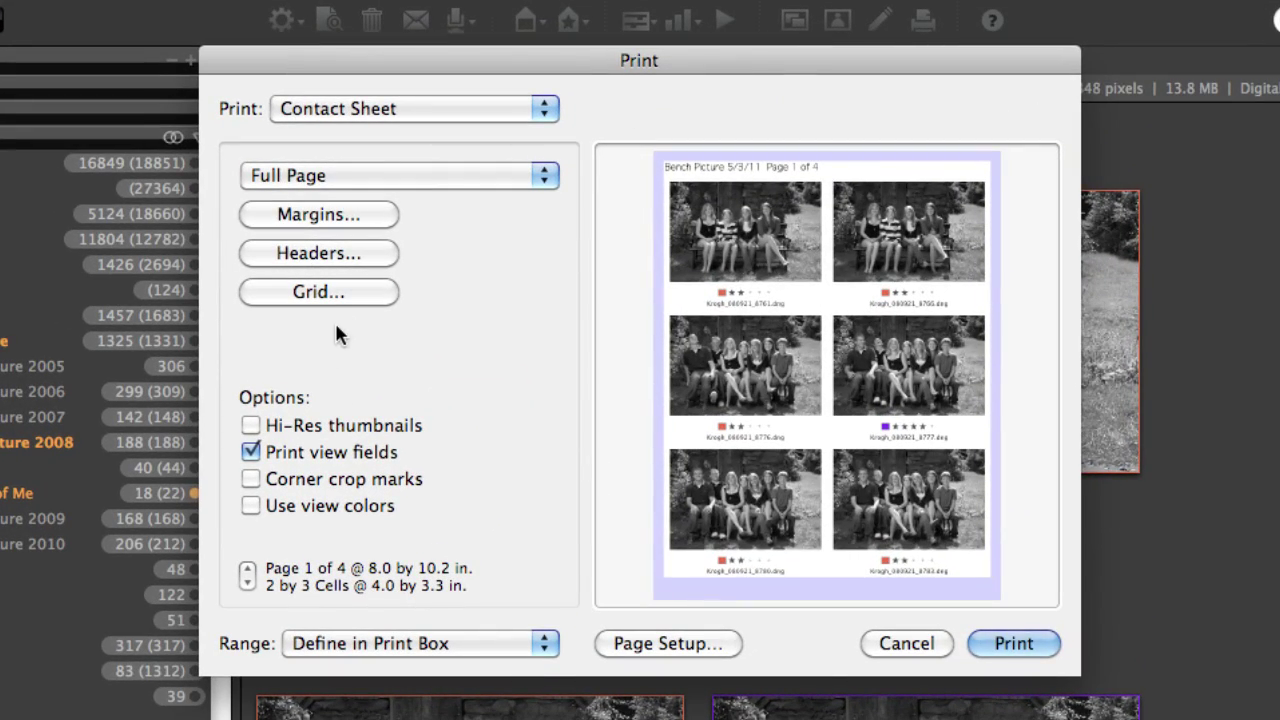
Check the grid settings, then apply dark grey view colours to the Bench Picture contact sheet
click(344, 290)
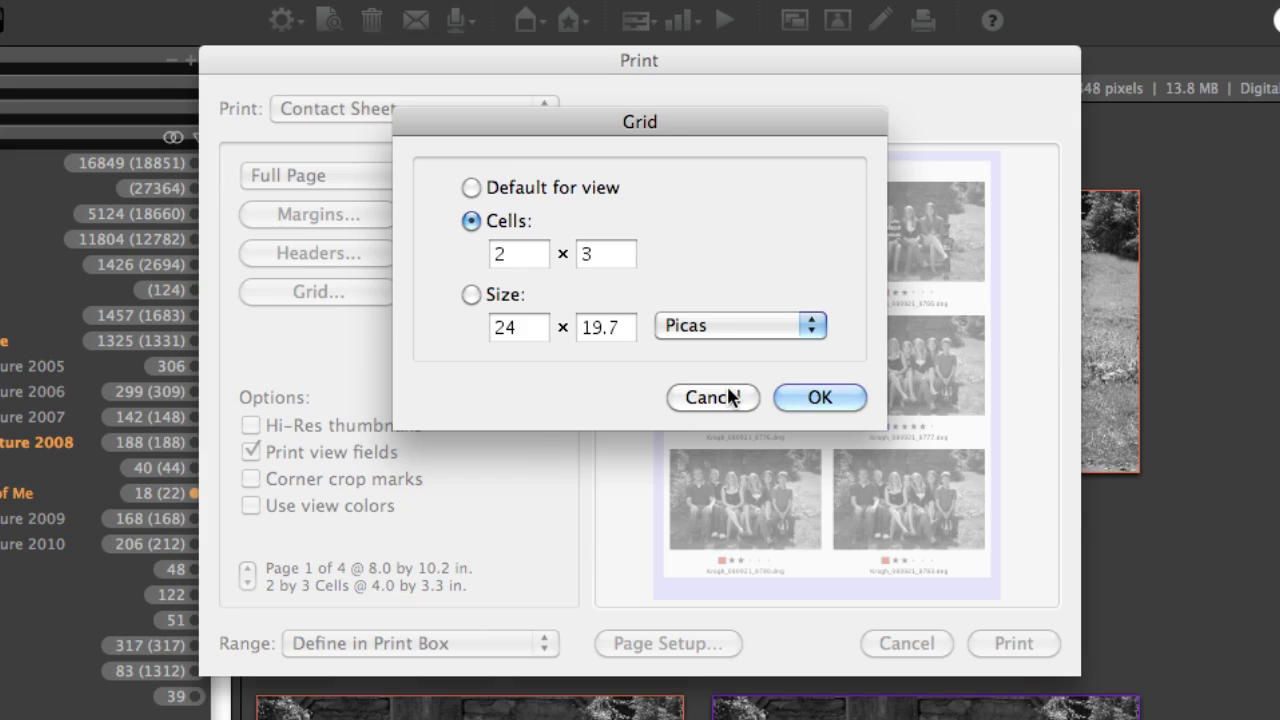
click(731, 397)
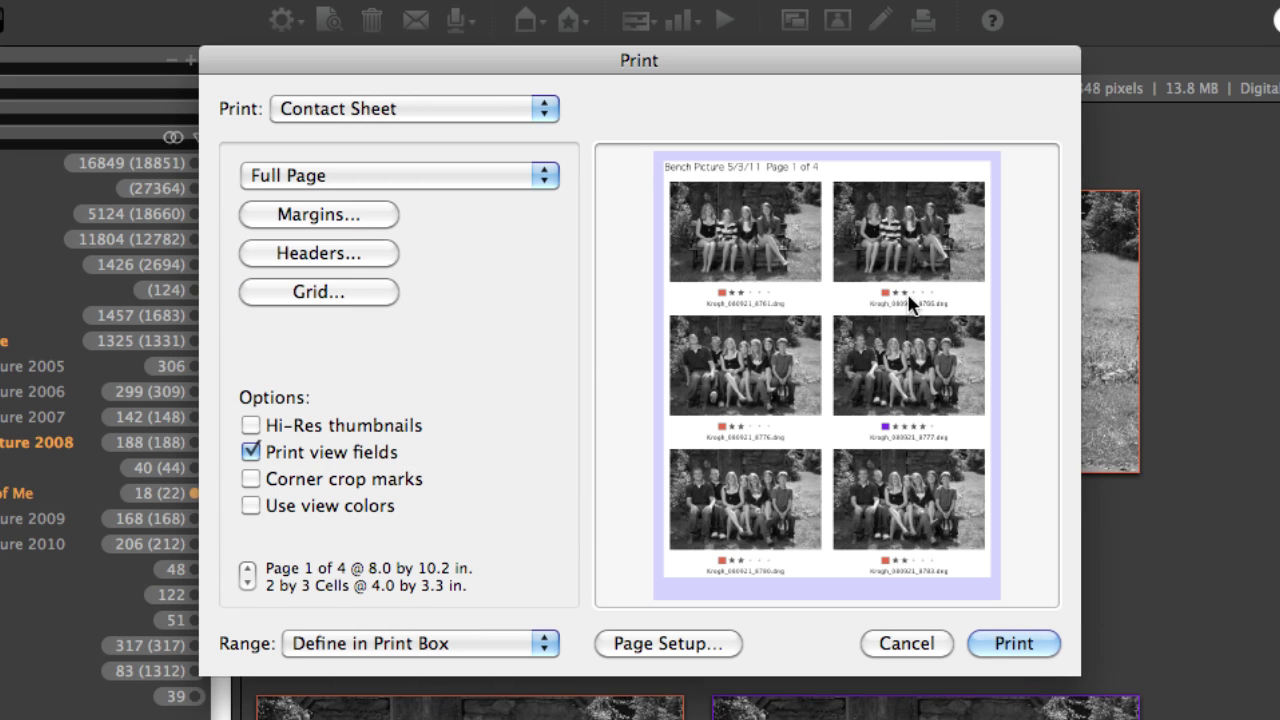
click(250, 507)
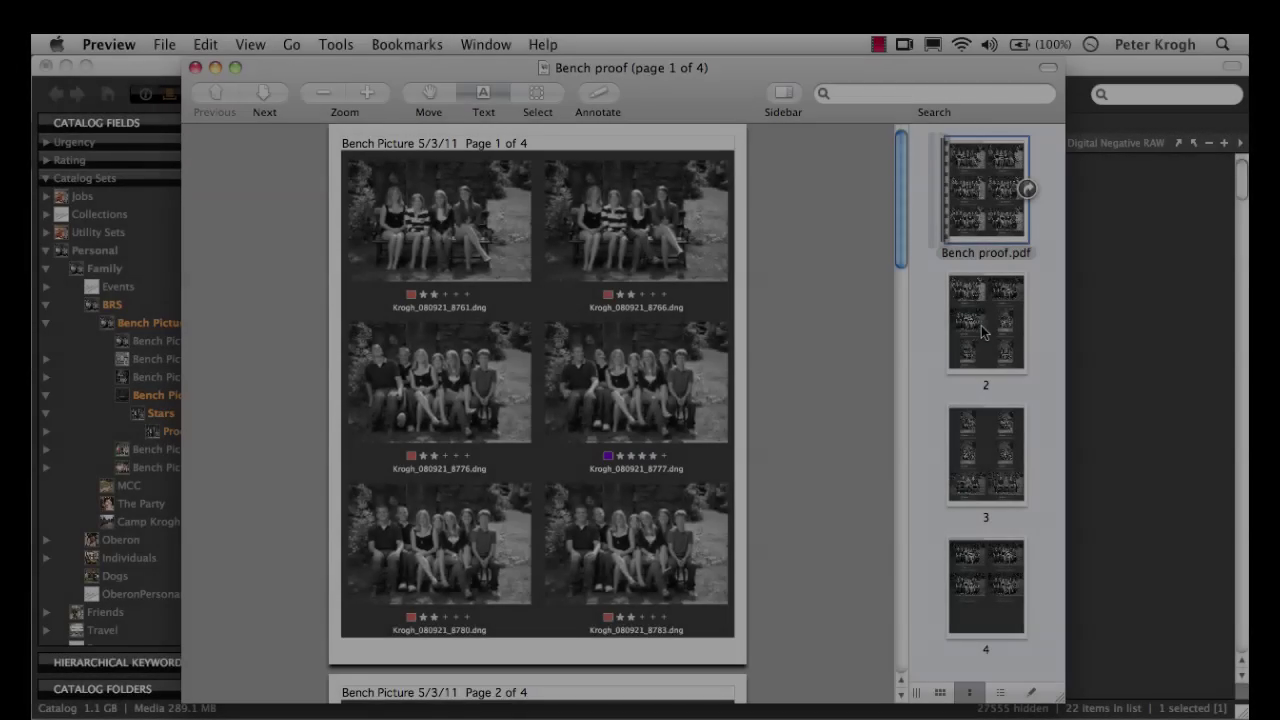
View pages 2 and 3 of the Bench proof PDF
click(982, 332)
click(985, 455)
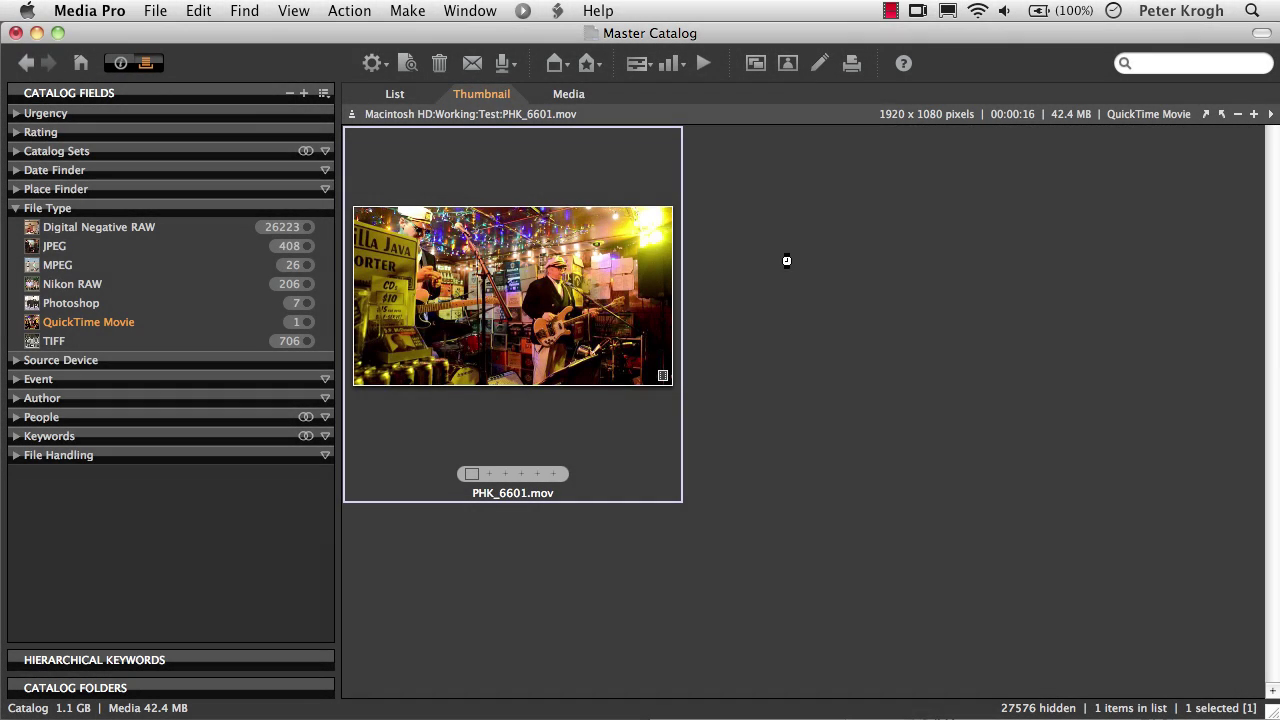
Play PHK_6601.mov, review its H.264 conversion settings, then view its gallery page zoomed out
key(space)
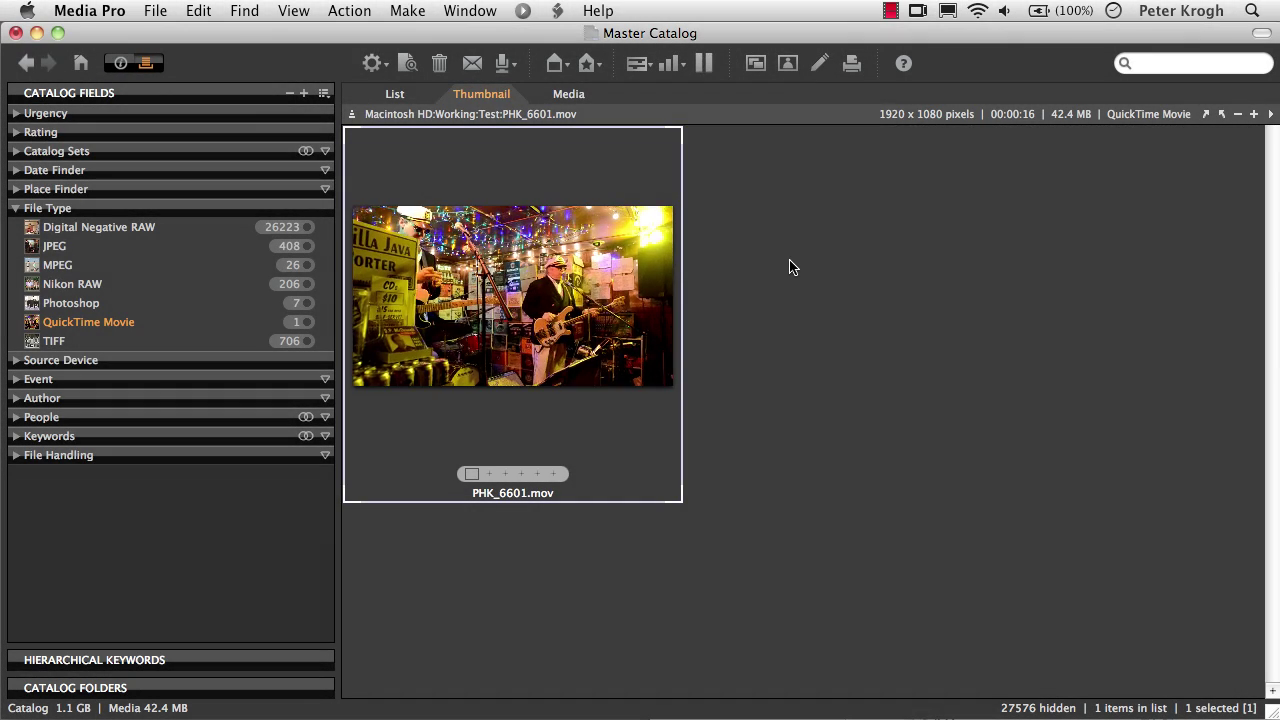
click(350, 10)
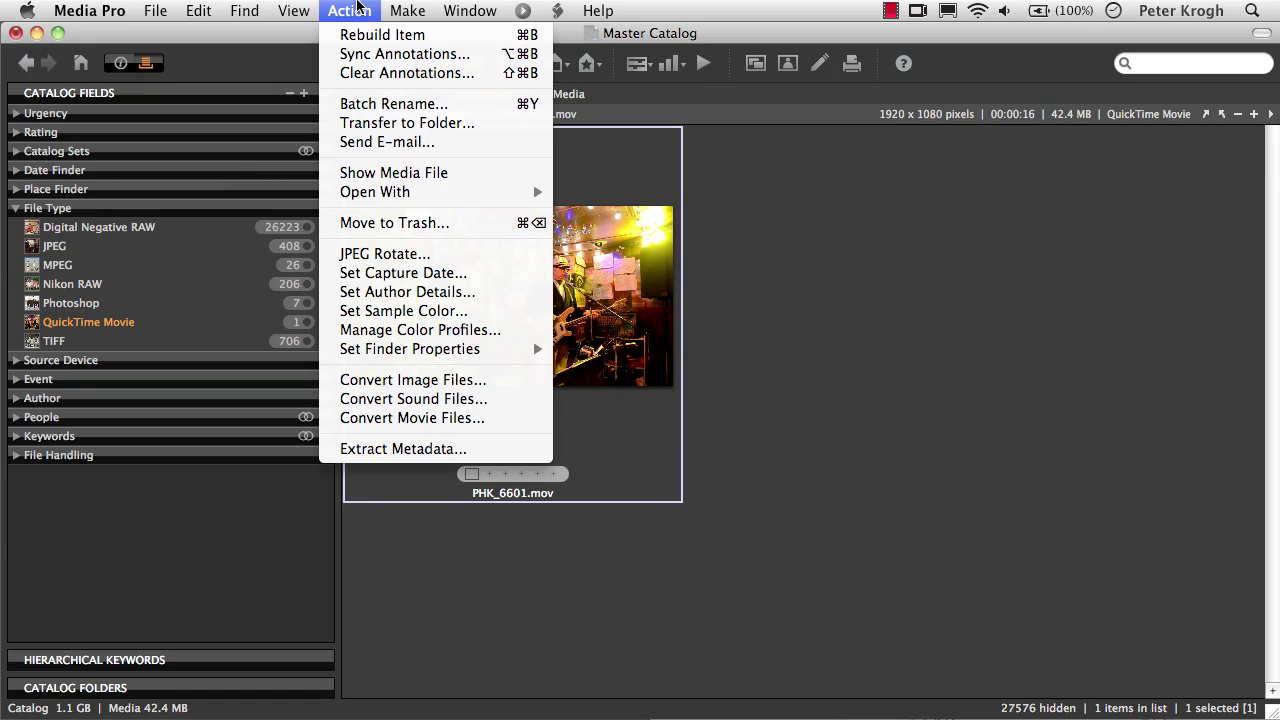
click(416, 421)
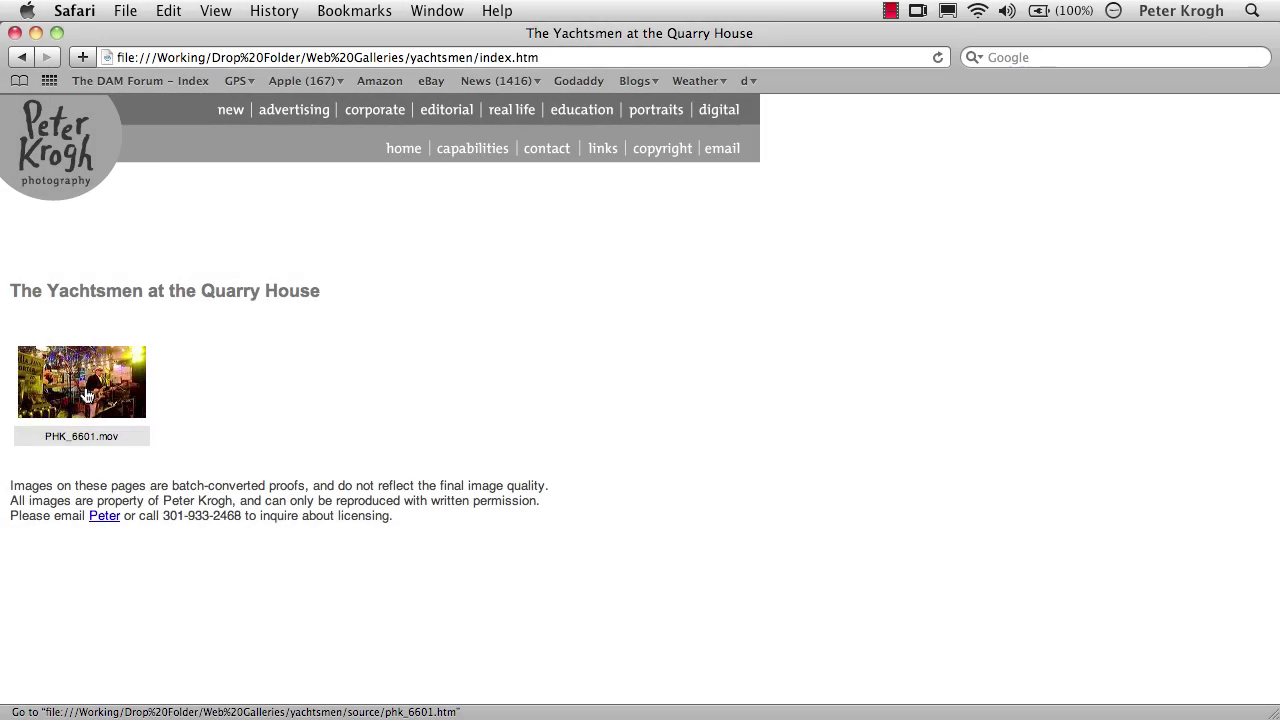
click(85, 395)
key(super+minus)
key(super+minus)
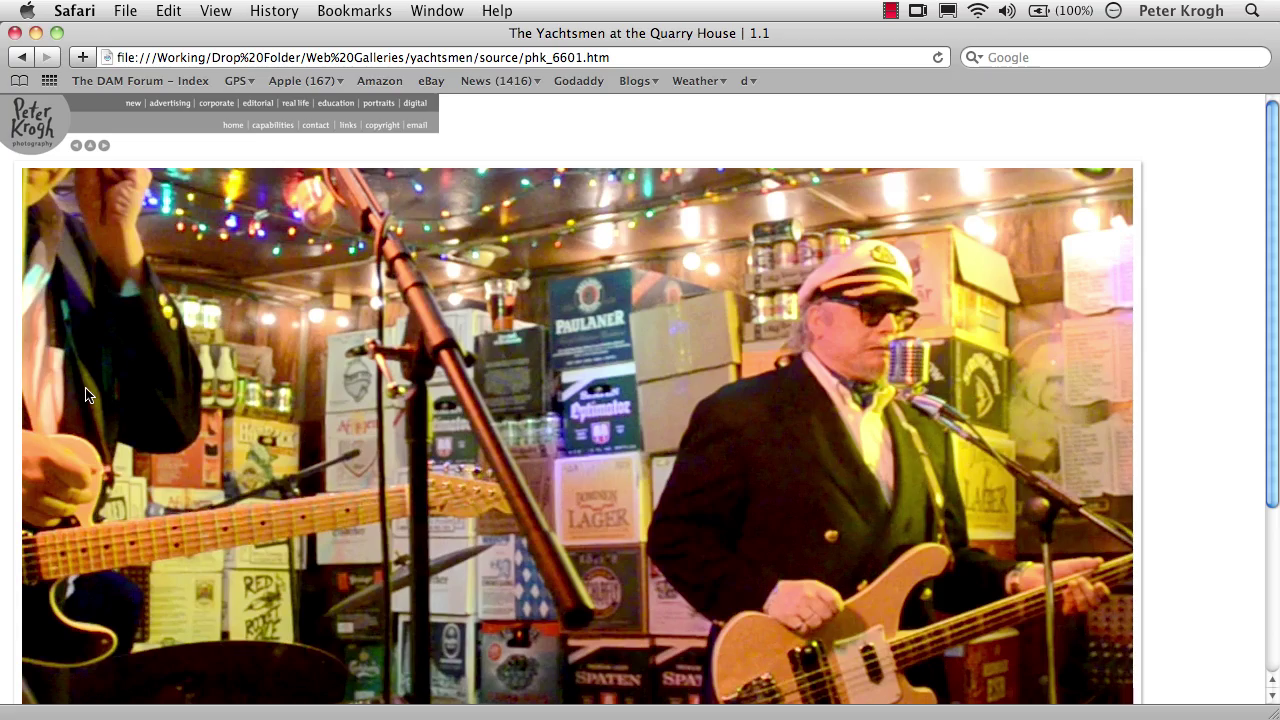